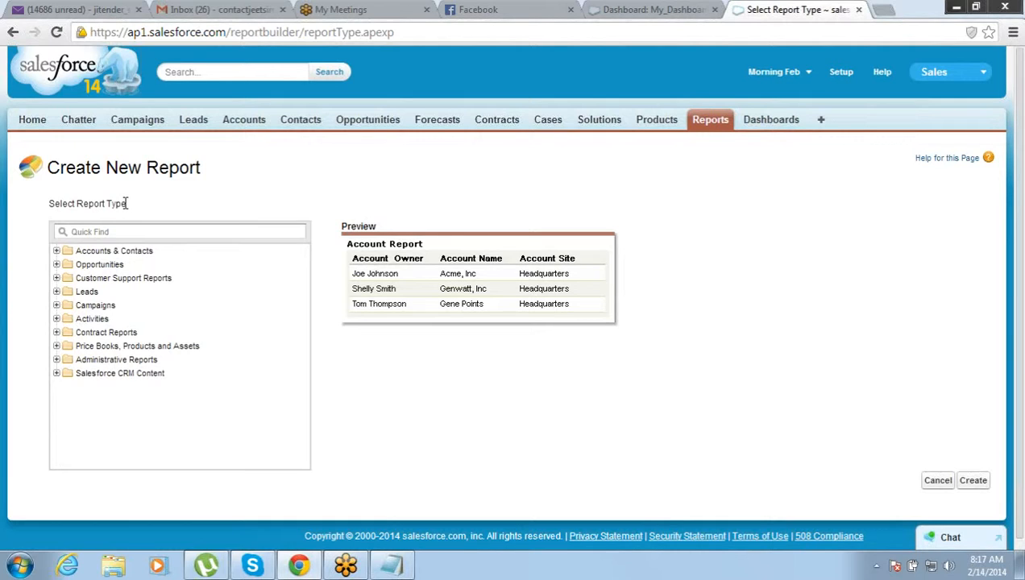
Step: Look through the existing report types in the Accounts & Contacts and Opportunities folders
click(57, 252)
click(56, 251)
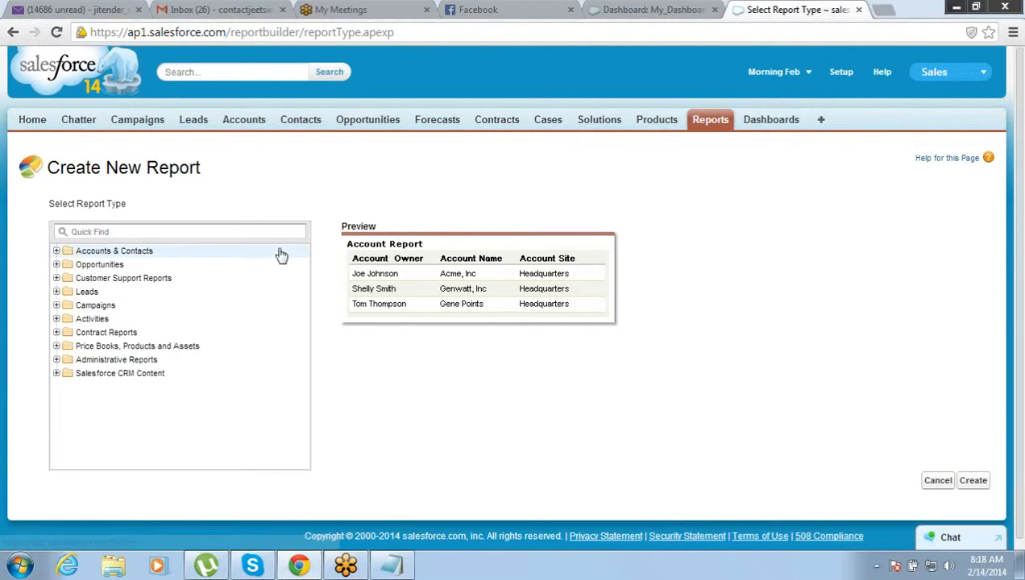
click(58, 265)
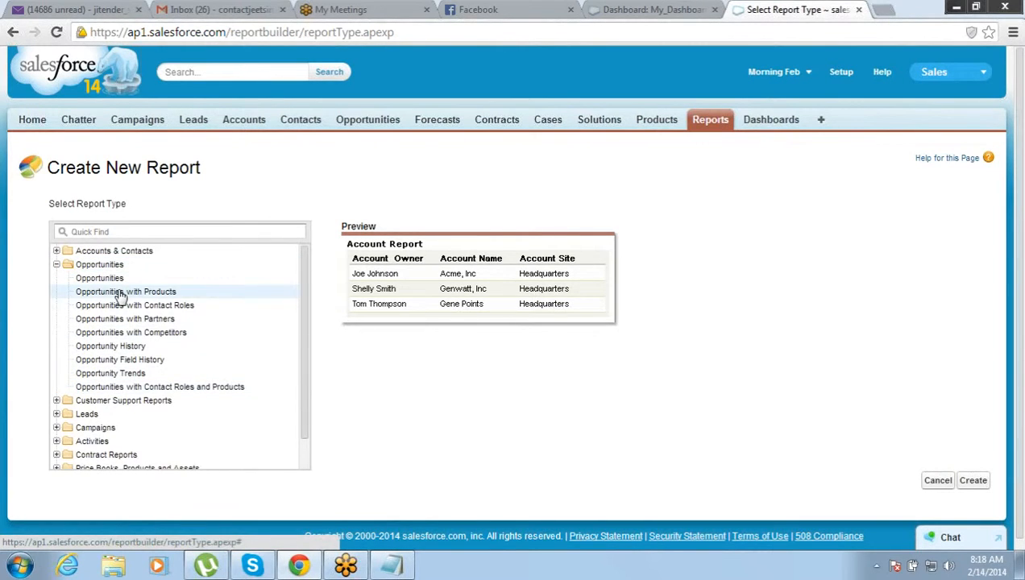
click(57, 266)
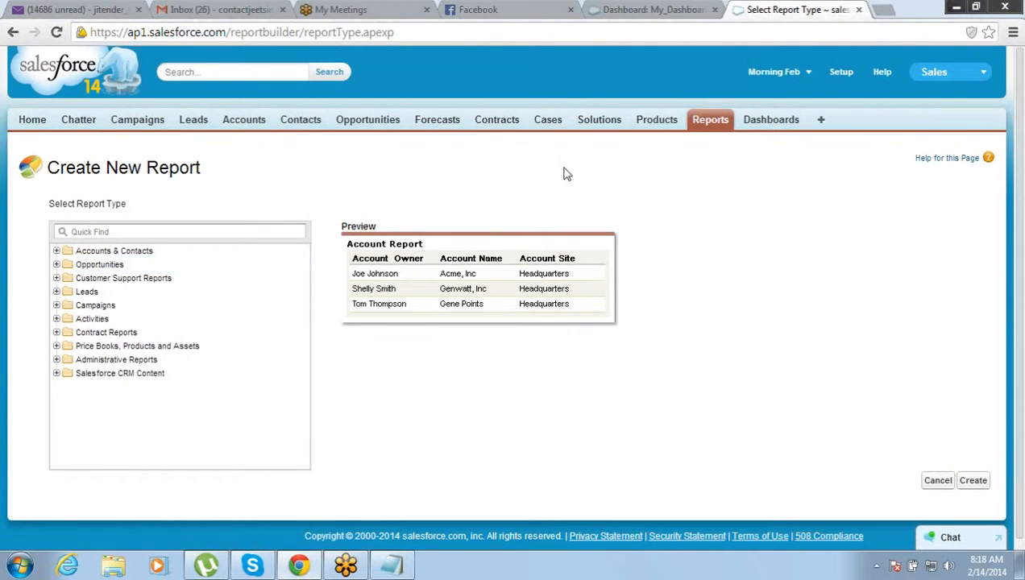
Step: Open the custom report types in Setup and start a new custom report type
click(850, 72)
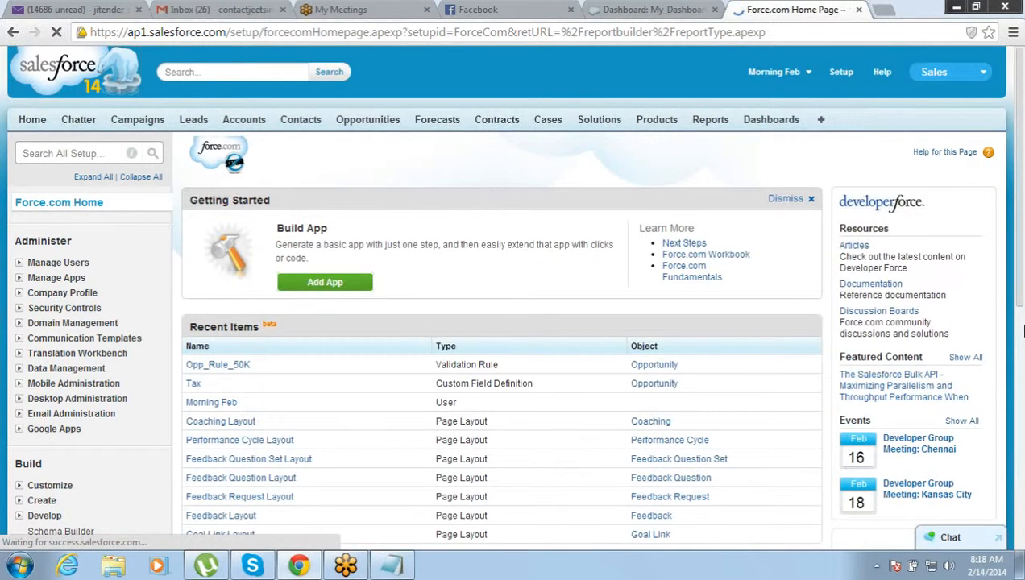
drag(1022, 263, 1024, 358)
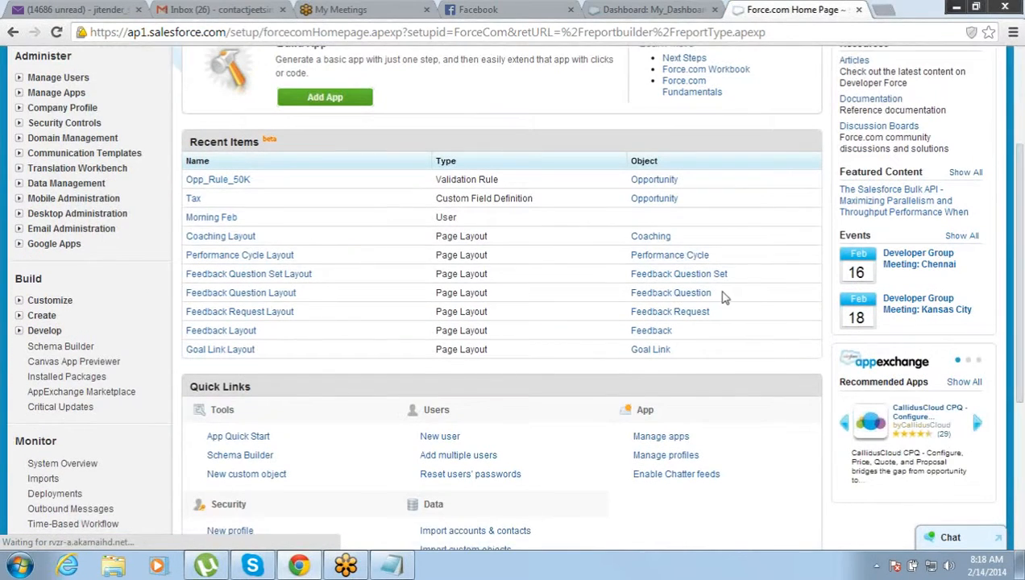
click(19, 316)
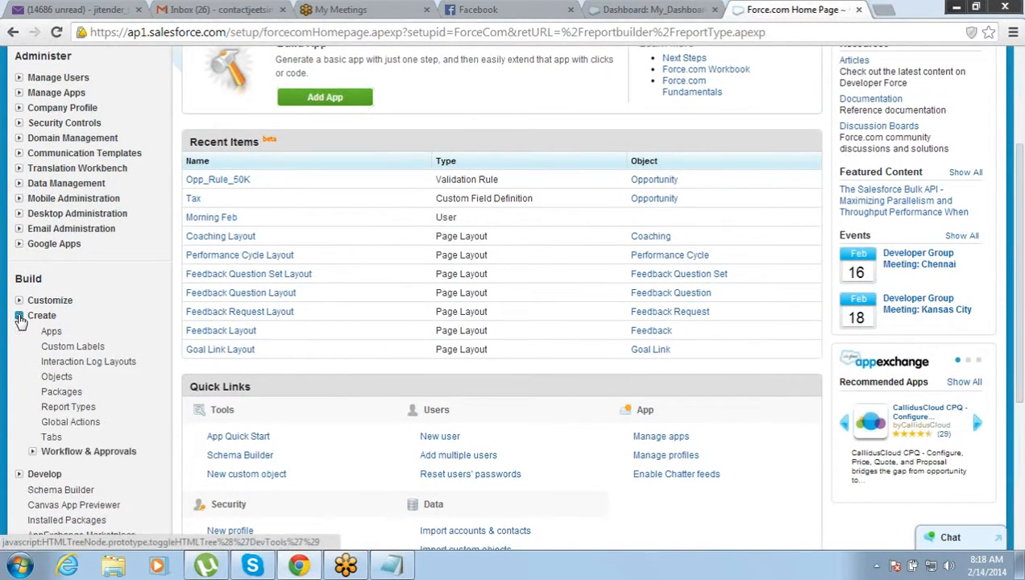
click(64, 408)
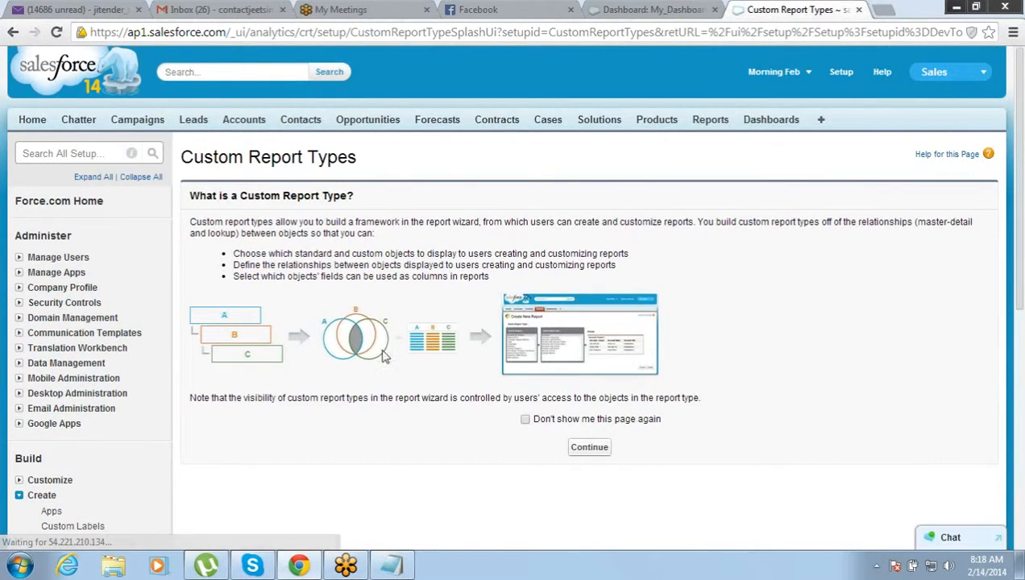
click(589, 452)
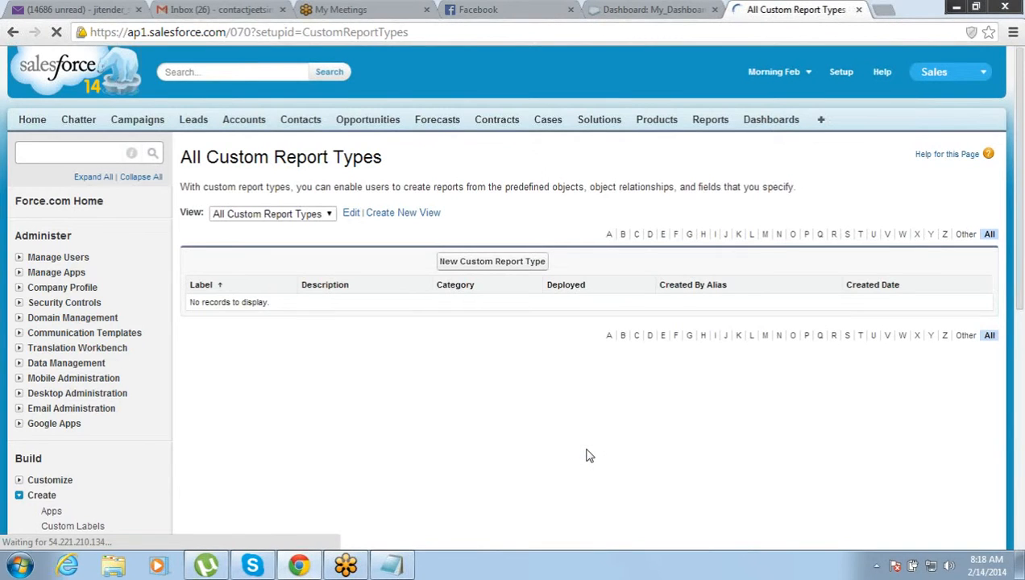
click(502, 266)
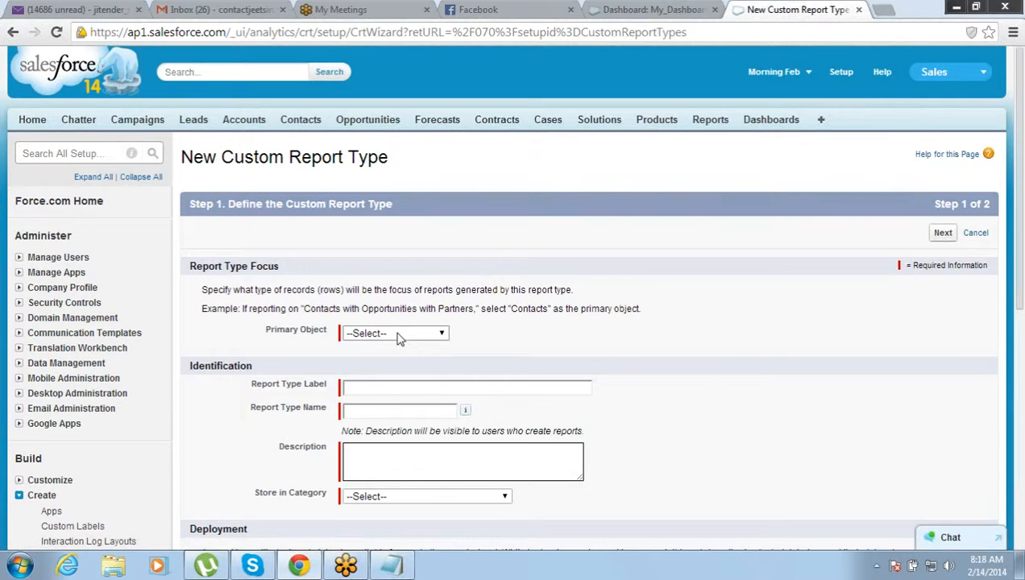
Step: Set the primary object to Accounts and label the report type "Account & Opportunities"
click(397, 333)
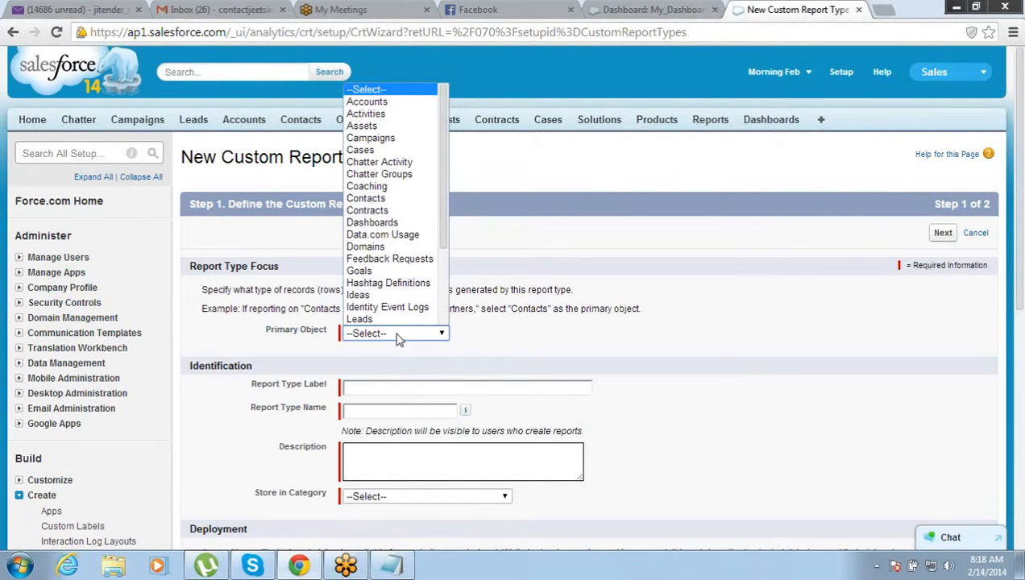
click(386, 102)
click(375, 384)
text(Account & )
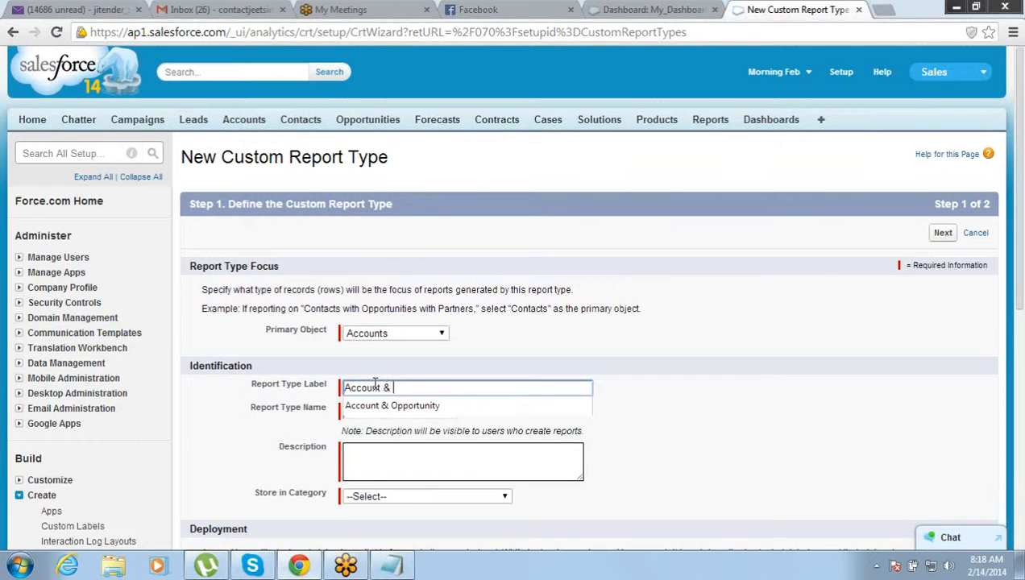
text(Opportunities)
key(Tab)
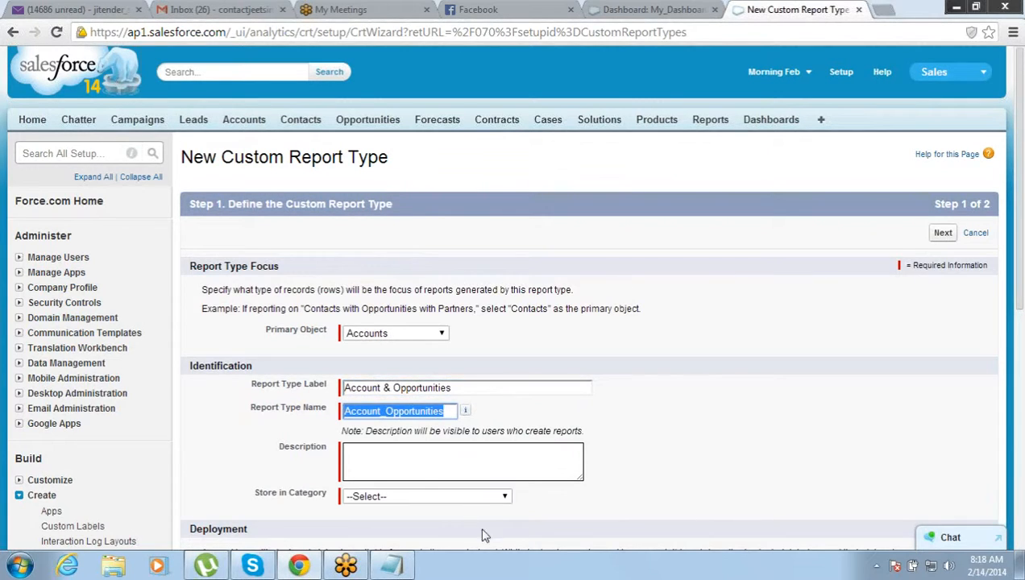
Step: Enter the description "This Report type will be used to create reports of Accounts & Opportunities"
scroll(926, 338, down, 2)
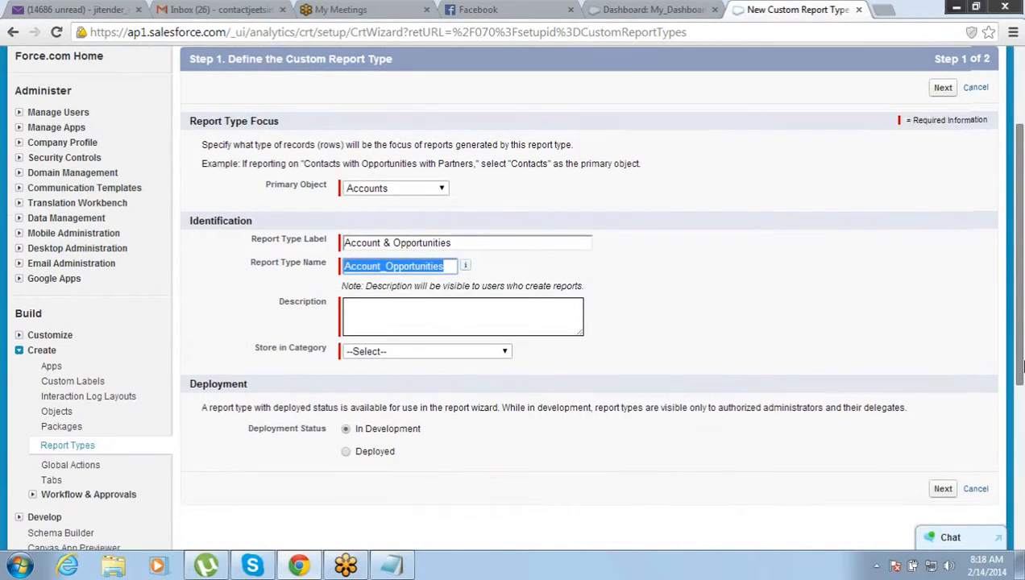
click(528, 301)
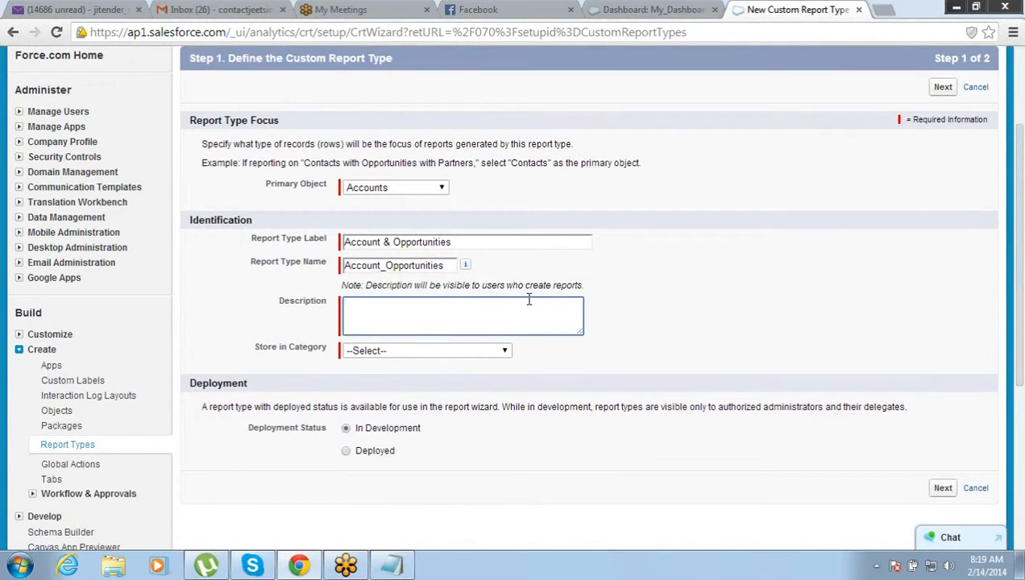
text(This Report type will be )
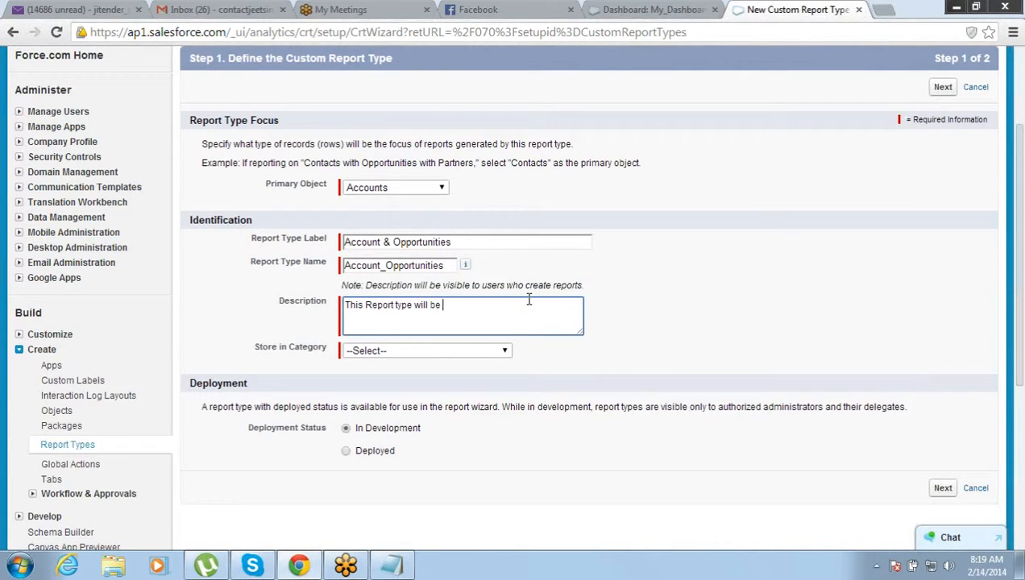
text(used to create reports of Accoun)
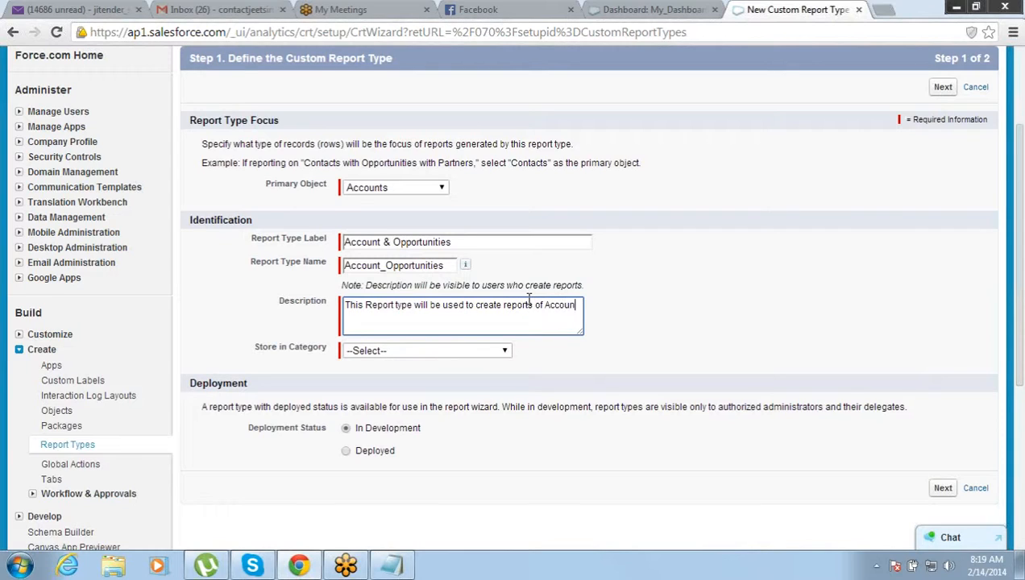
text(ts & Opportunities)
key(Tab)
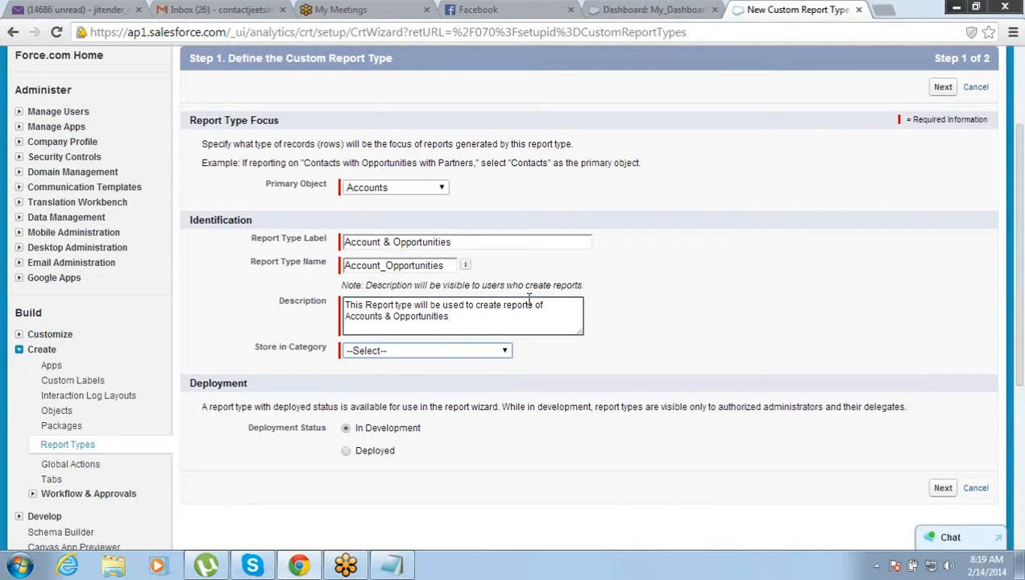
Step: Store the report type in the Opportunities category, set its status to Deployed and continue to the record set definition
click(488, 353)
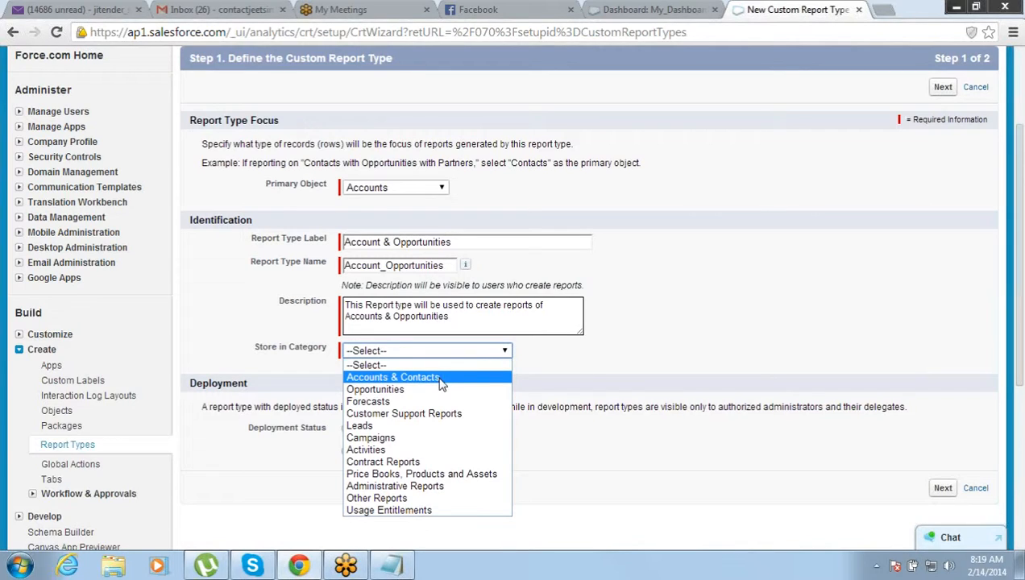
click(435, 390)
click(346, 452)
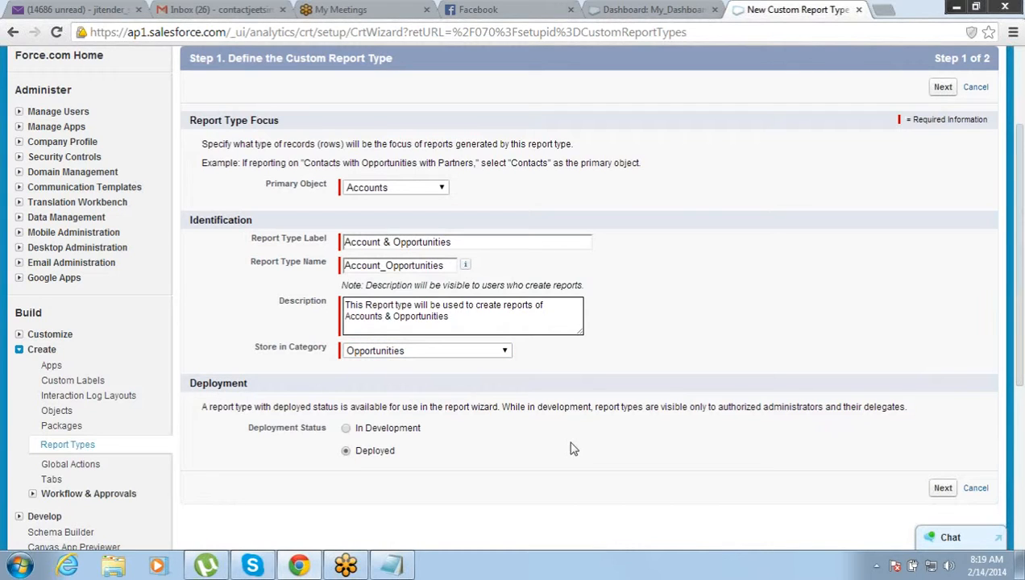
click(943, 488)
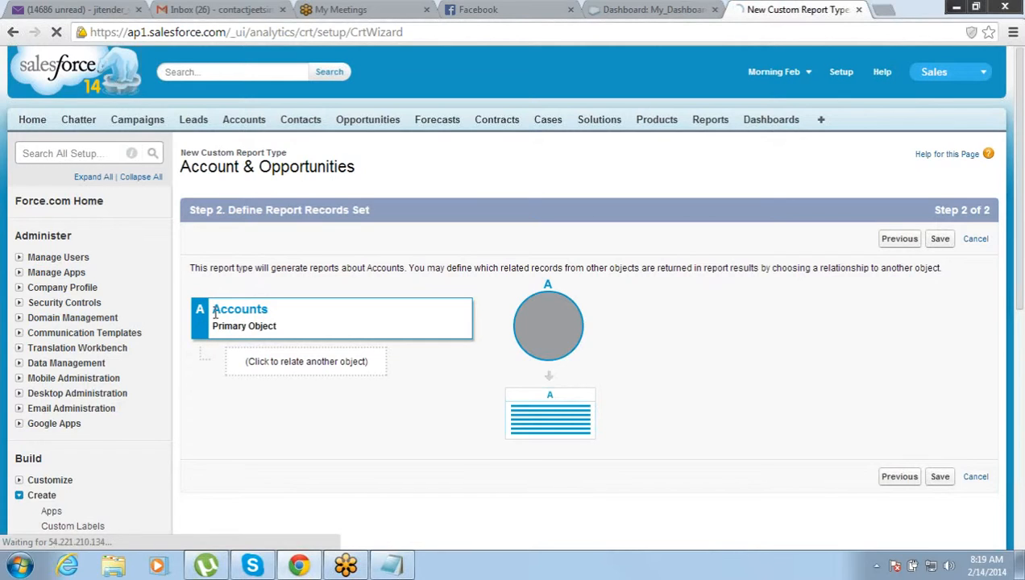
Step: Relate Opportunities as object B to the primary Accounts object
drag(214, 310, 283, 304)
click(283, 304)
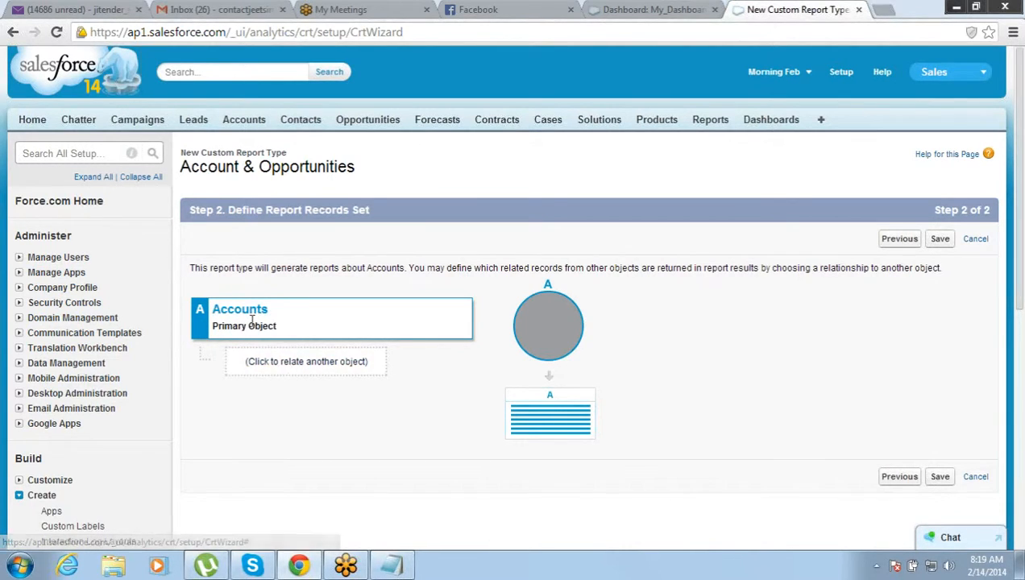
click(259, 364)
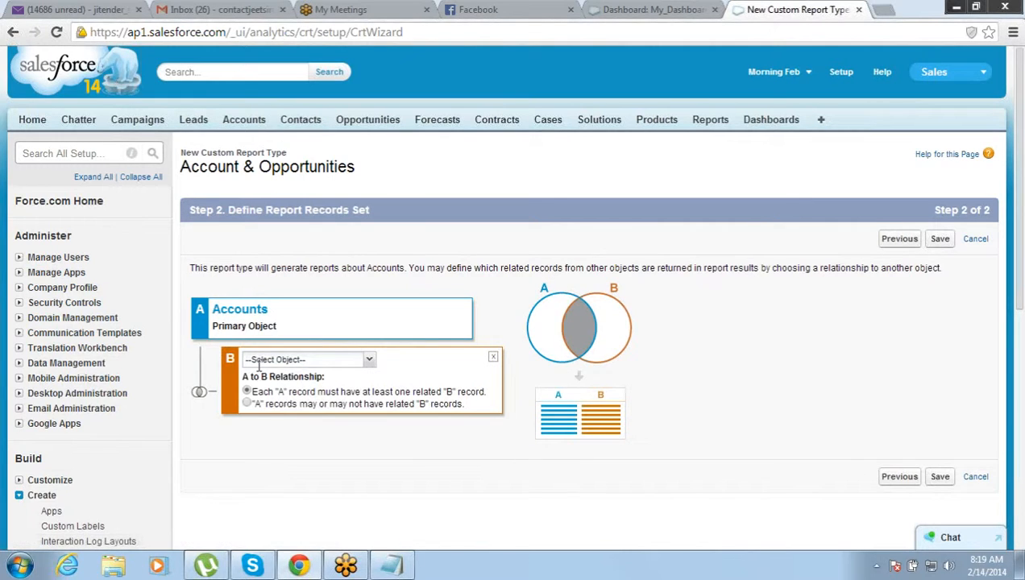
click(370, 364)
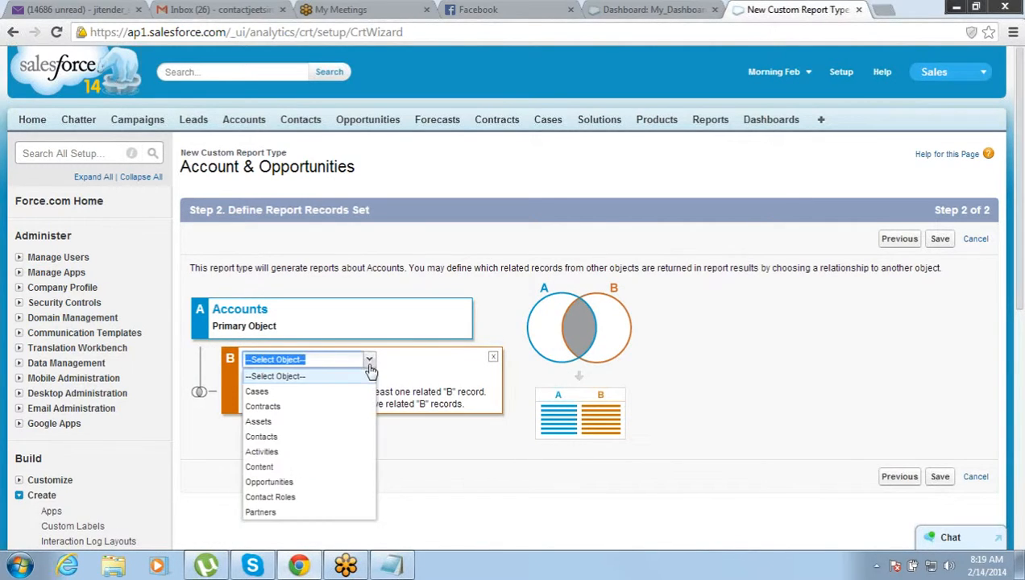
click(306, 482)
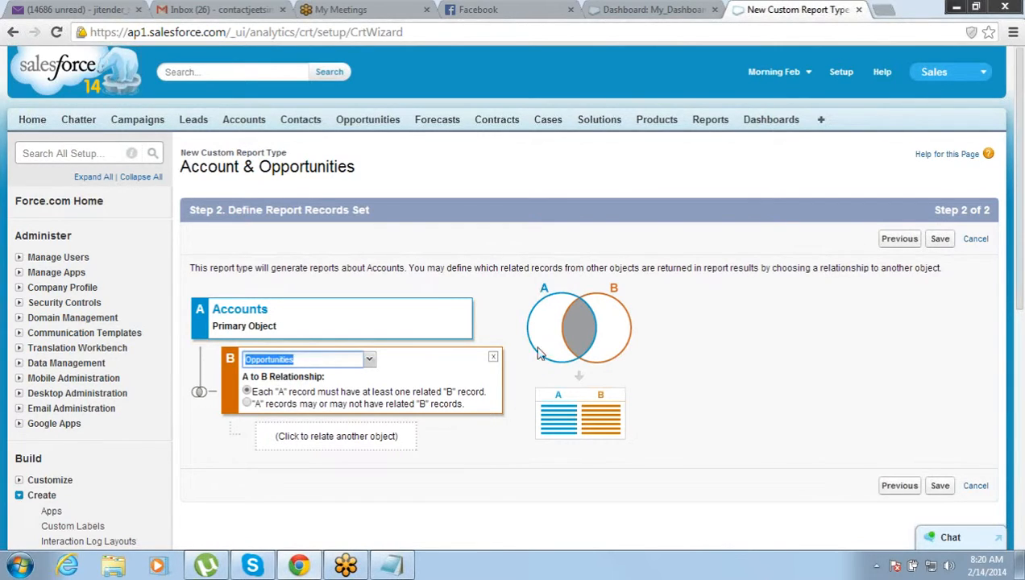
click(541, 418)
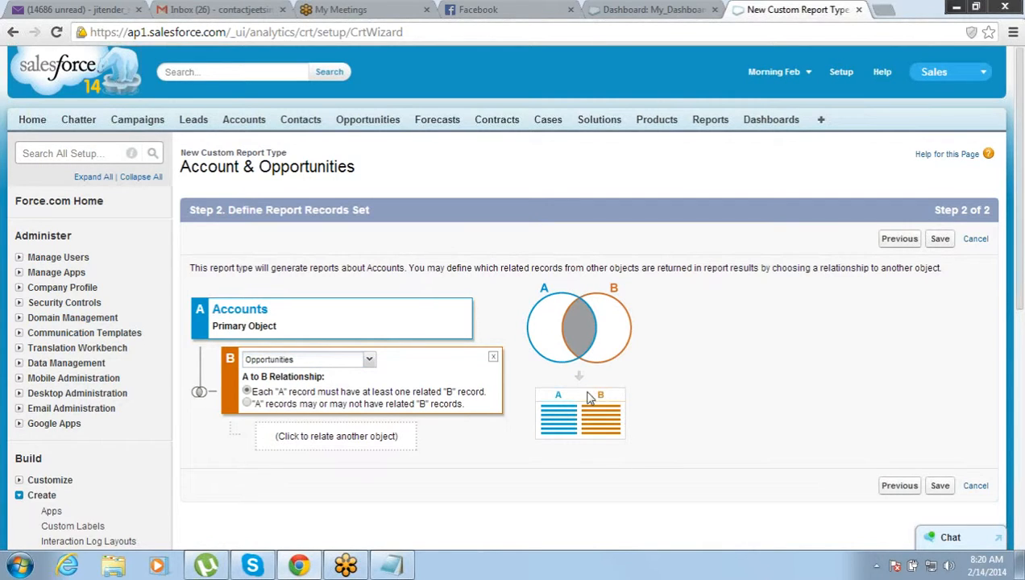
Step: Try both A to B relationship options to compare required and optional related opportunity records
click(246, 405)
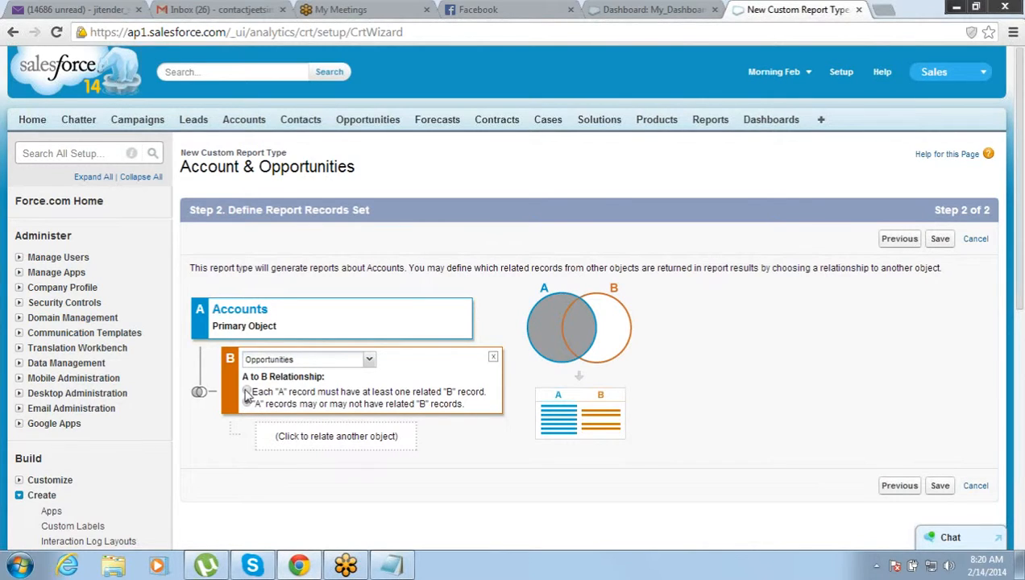
click(247, 393)
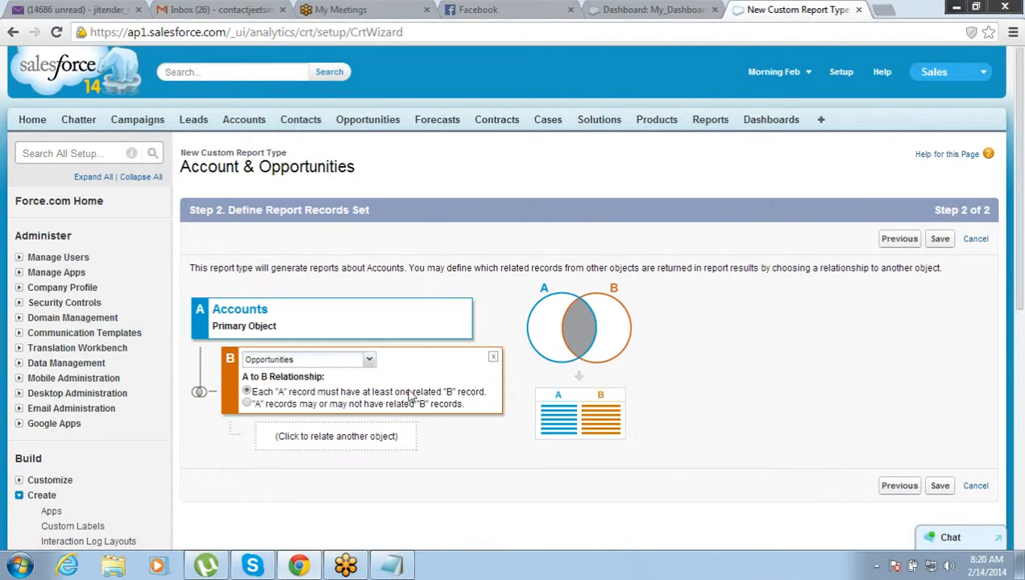
click(247, 404)
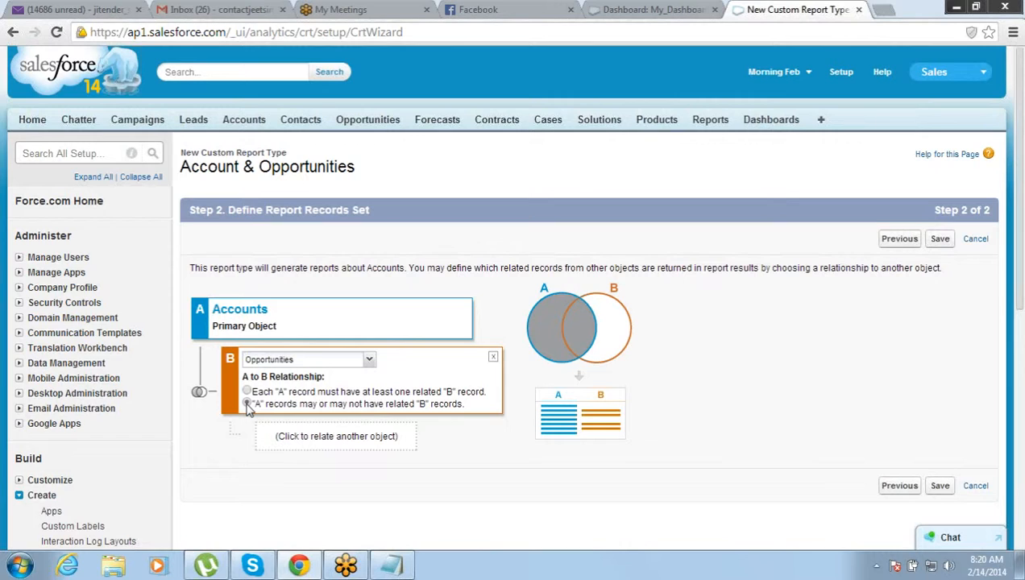
click(246, 392)
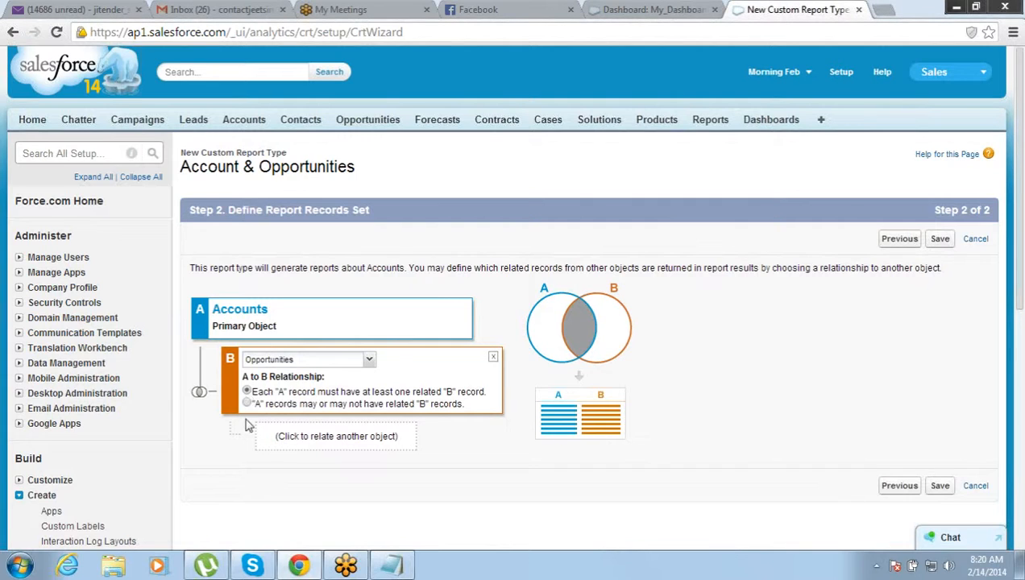
click(248, 404)
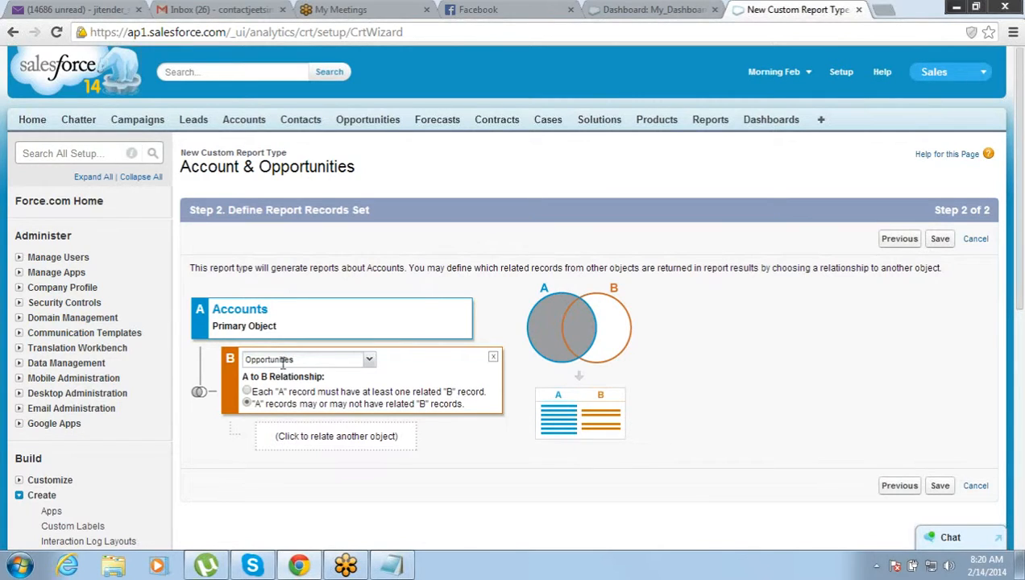
Step: Require each "A" record to have at least one related "B" record and save the report type
click(246, 392)
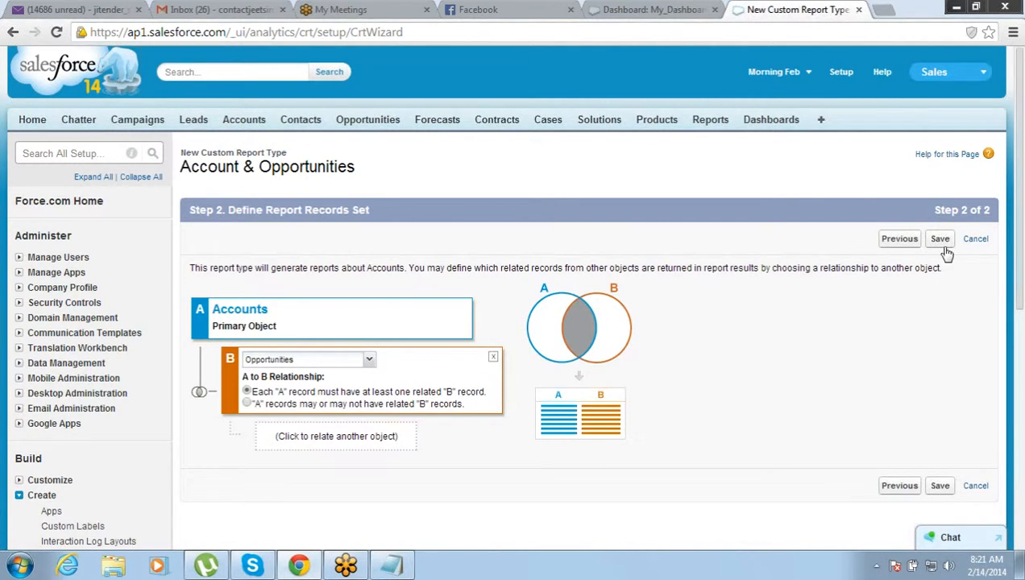
click(941, 240)
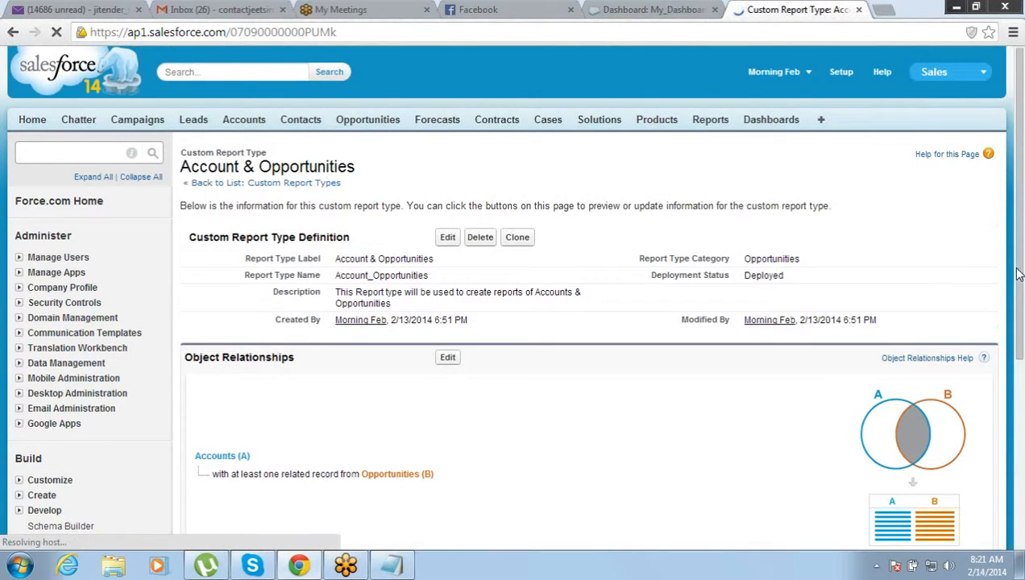
Step: Review the fields available for reports on the saved Account & Opportunities report type
drag(1022, 277, 1022, 441)
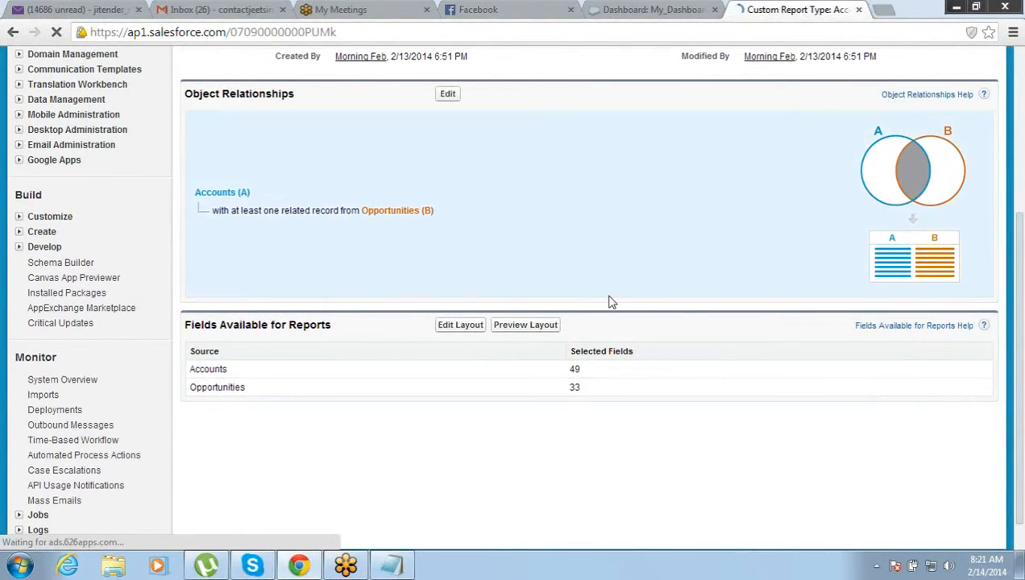
drag(335, 329, 217, 325)
click(233, 329)
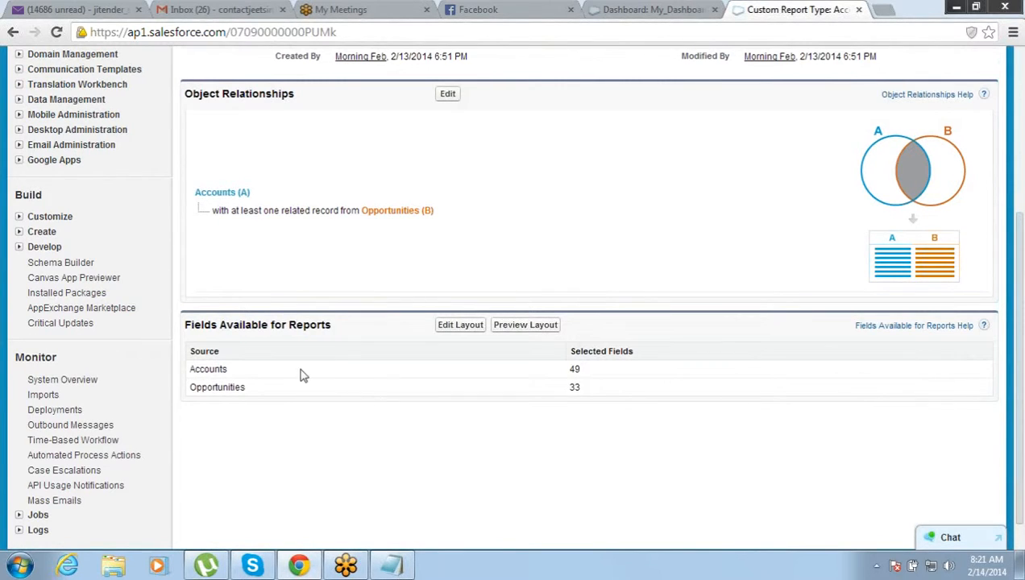
drag(572, 371, 600, 367)
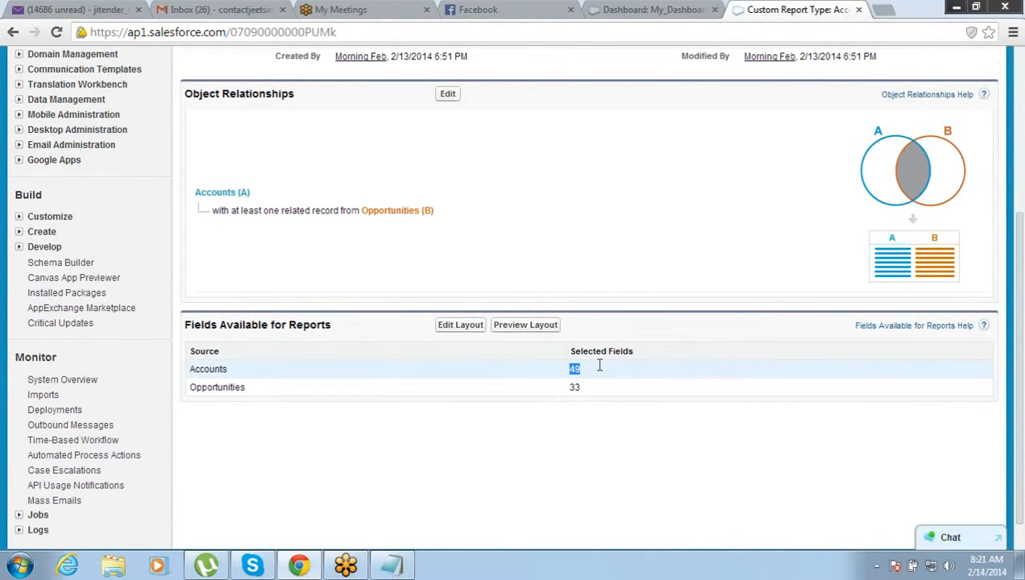
Step: Review the selected field counts, object relationship and definition details of the Account & Opportunities custom report type
click(600, 368)
double_click(581, 386)
click(590, 391)
drag(1017, 451, 1022, 281)
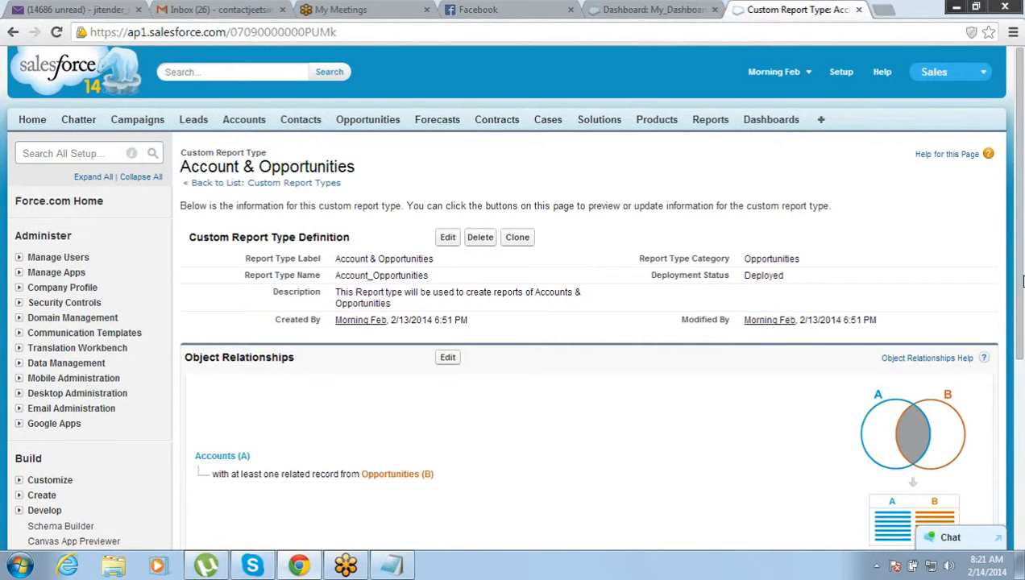
scroll(1022, 282, down, 5)
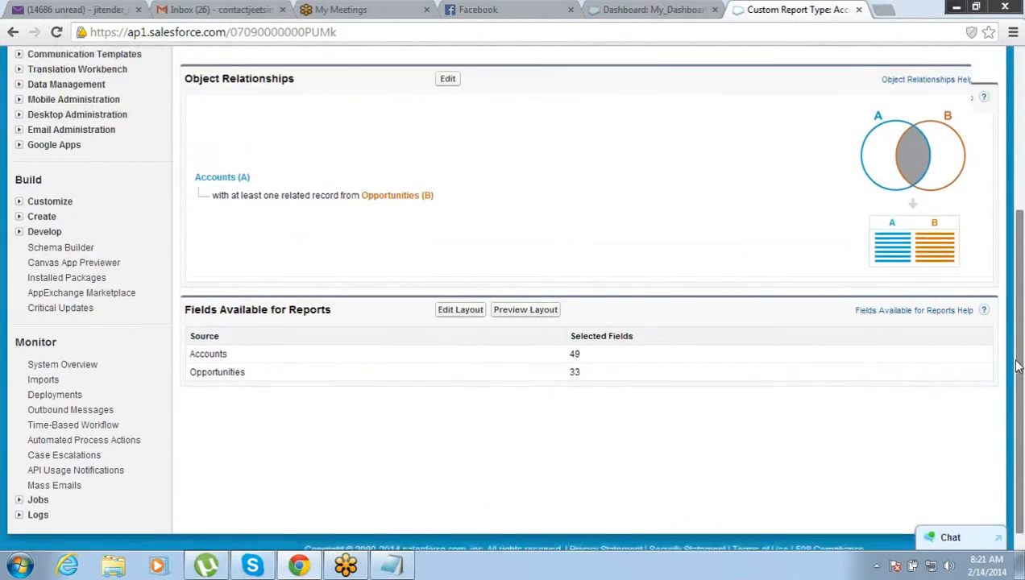
scroll(1017, 367, up, 2)
scroll(1020, 295, up, 2)
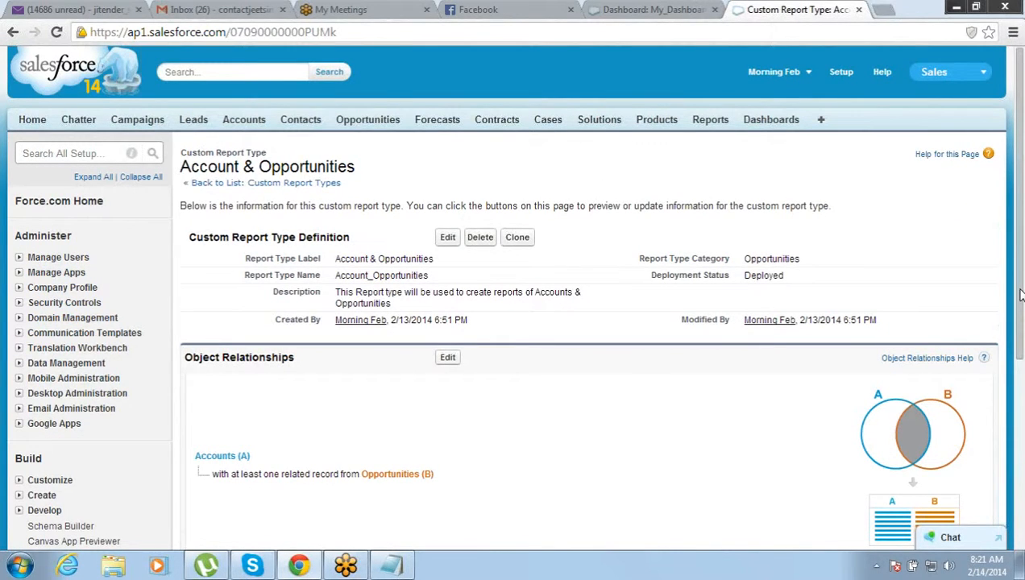
scroll(1020, 295, down, 3)
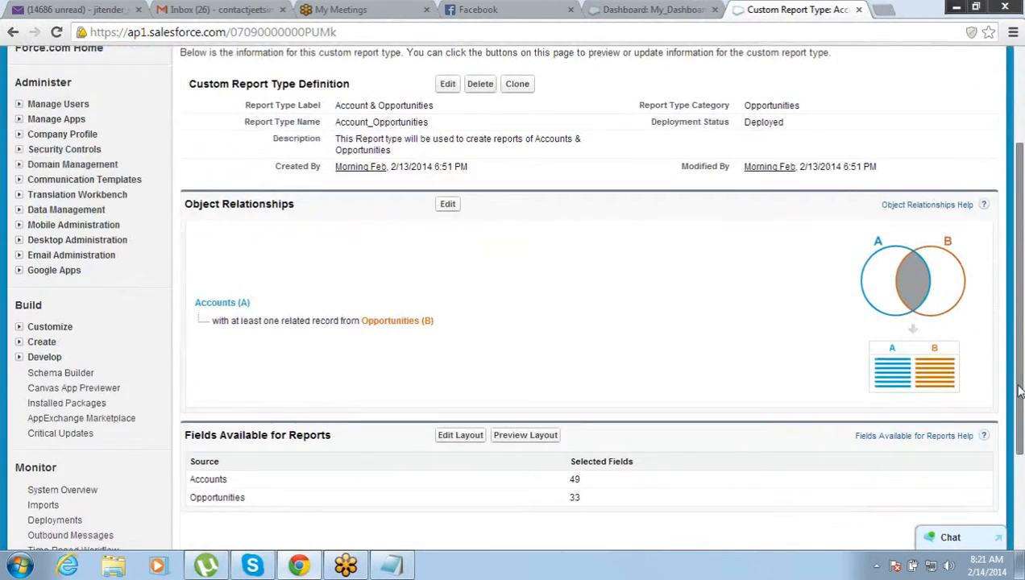
scroll(1018, 388, up, 2)
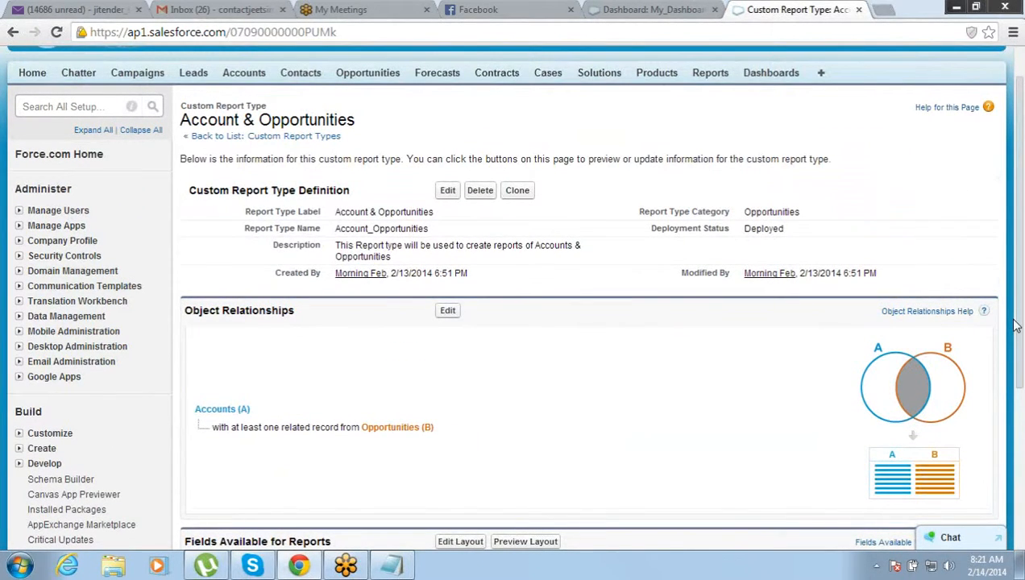
drag(1019, 325, 1021, 294)
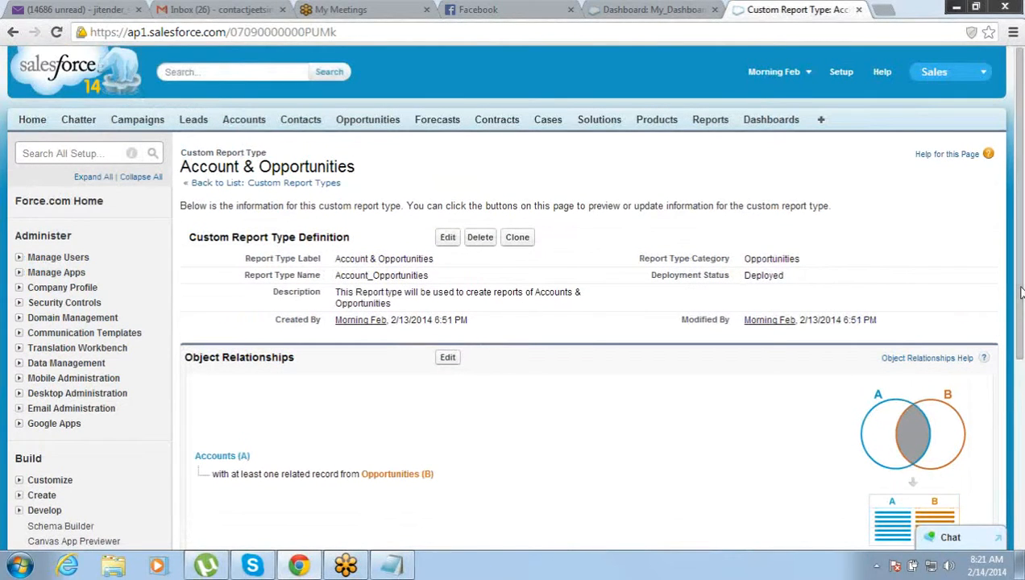
mouse_move(1021, 293)
mouse_down()
mouse_move(1023, 374)
mouse_move(1022, 293)
mouse_up()
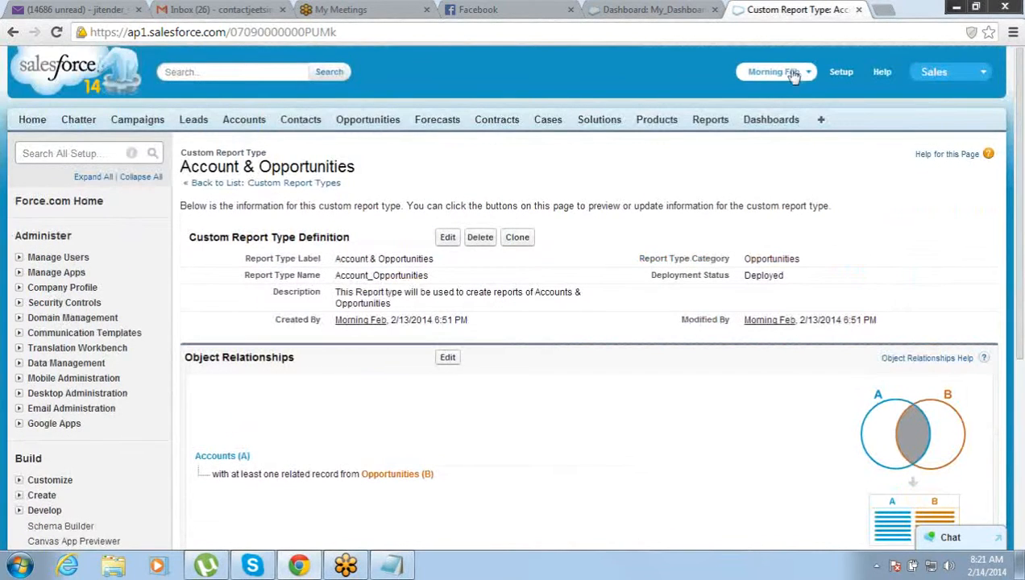
Step: Create a new report based on the Account & Opportunities report type from the Opportunities category
click(708, 125)
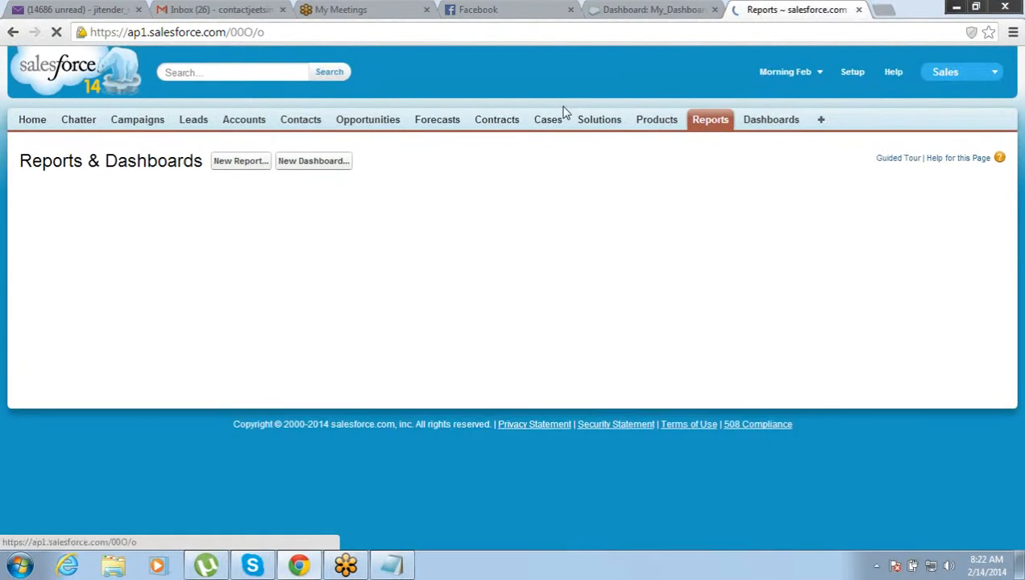
click(235, 163)
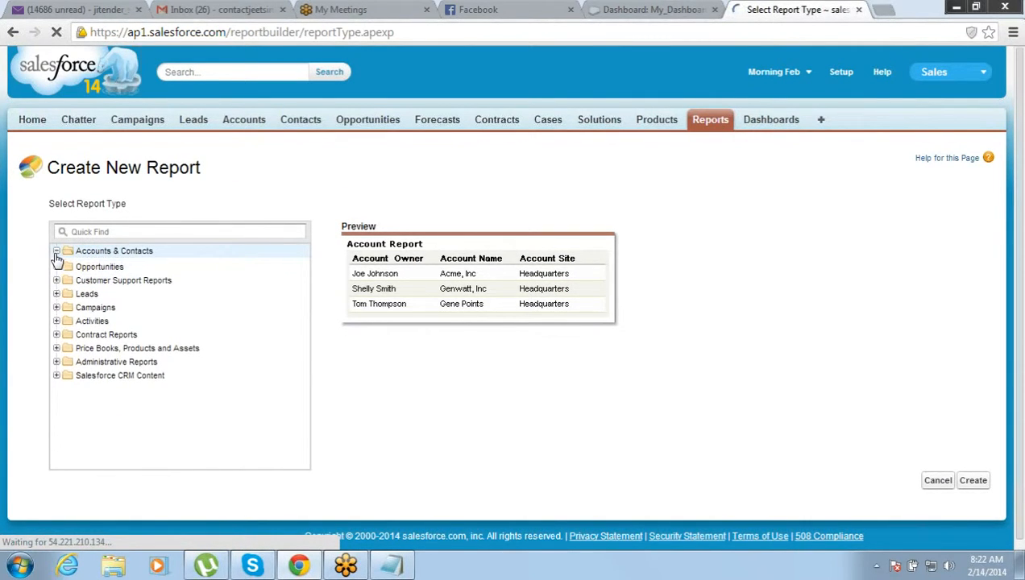
click(56, 252)
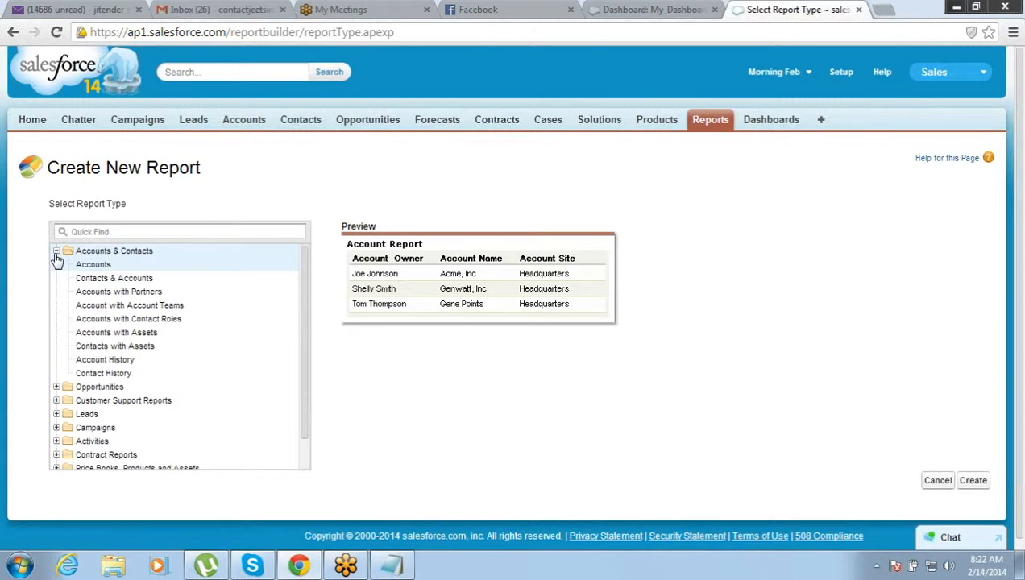
click(56, 252)
click(57, 265)
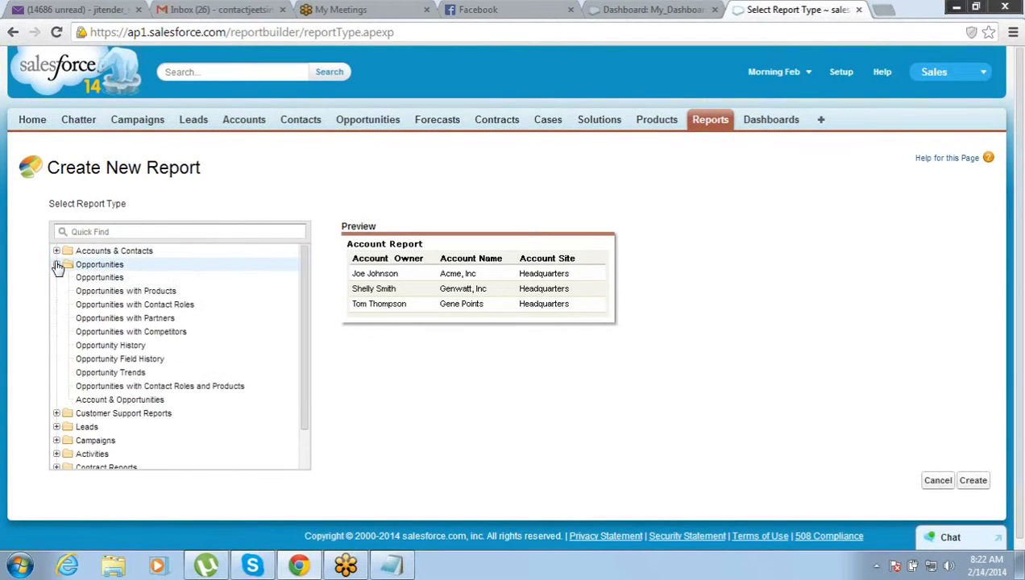
click(111, 405)
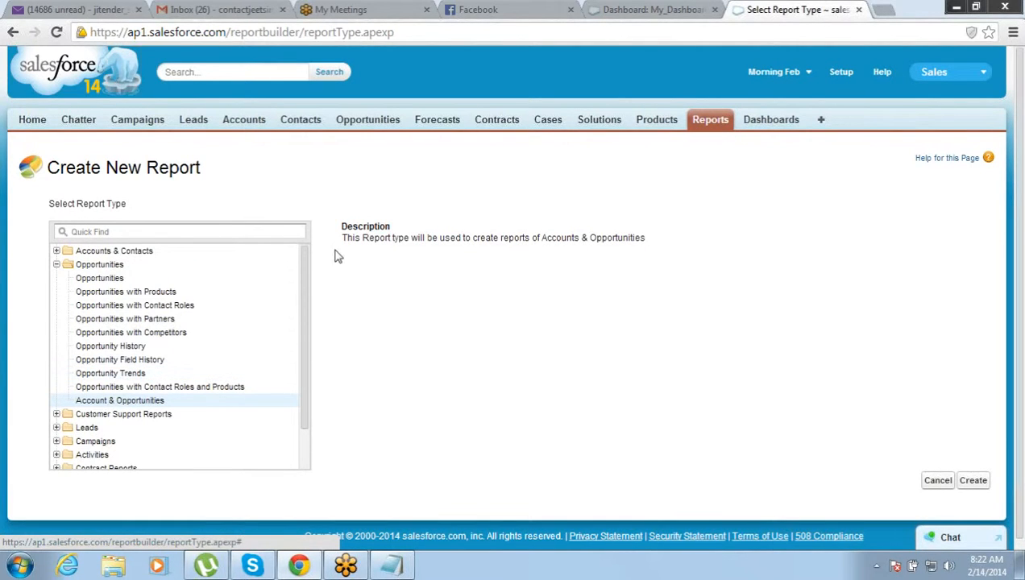
drag(347, 237, 504, 236)
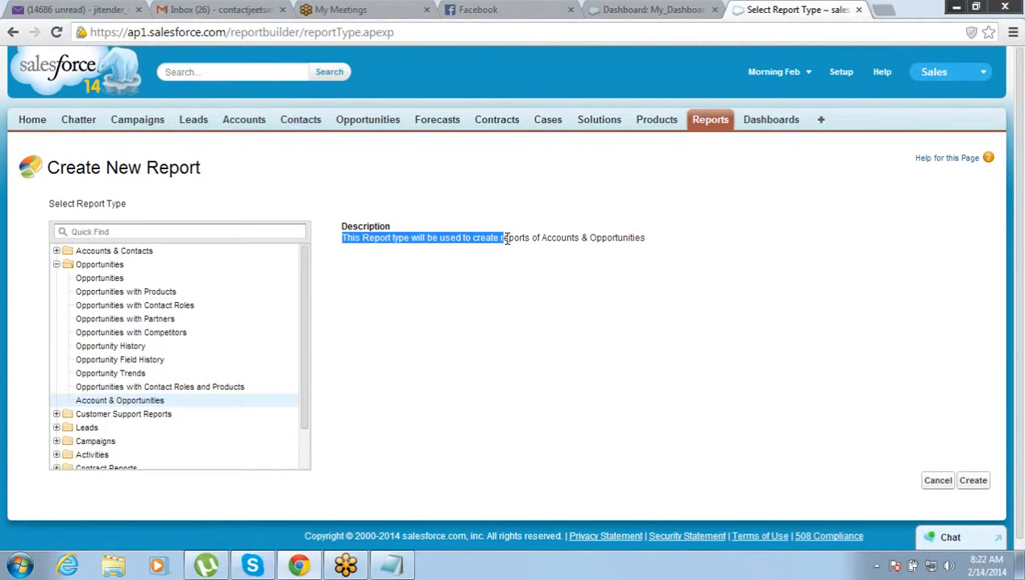
click(505, 236)
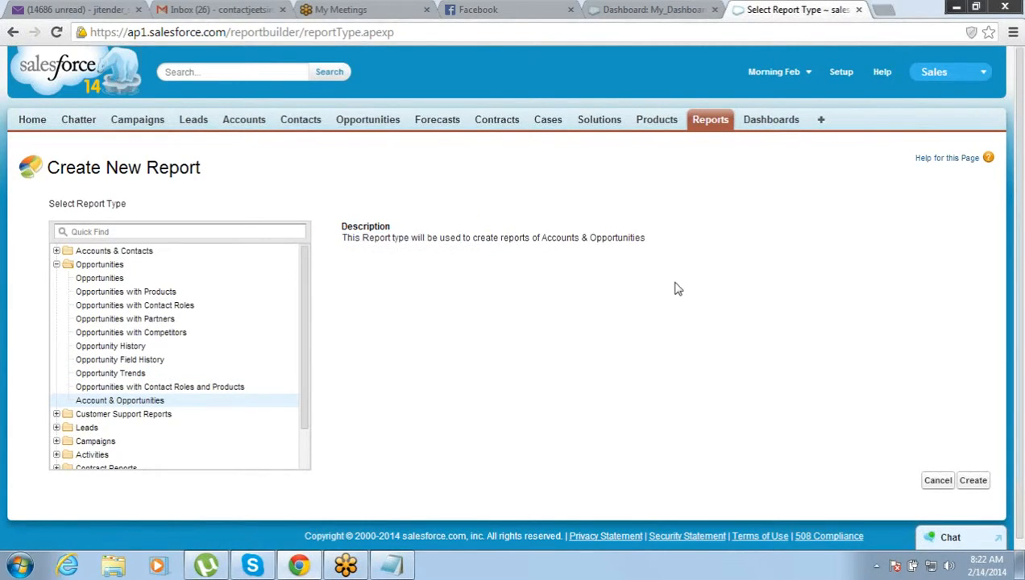
click(975, 485)
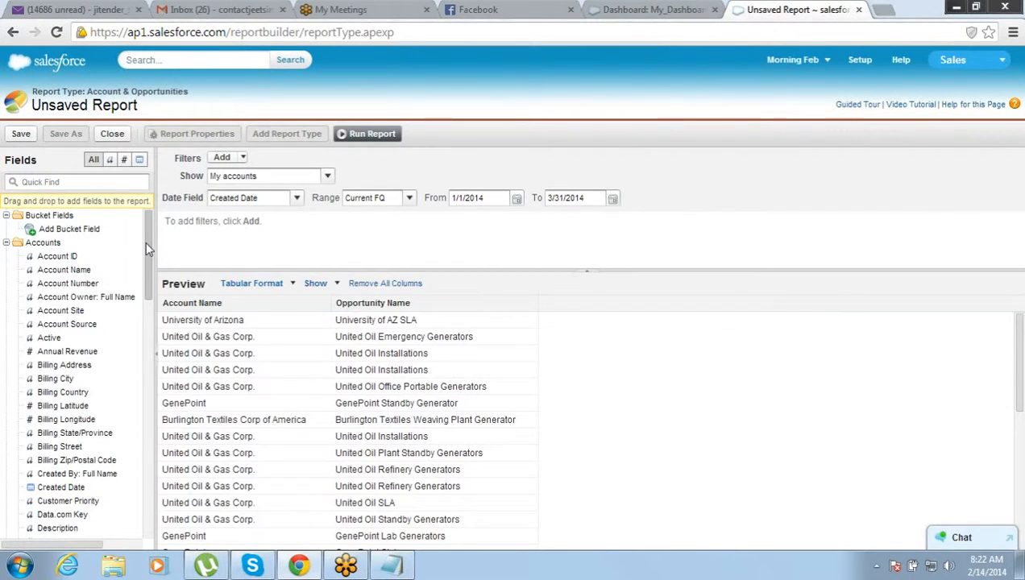
Step: Examine the Accounts and Opportunities fields available to the new report and its preview rows
drag(145, 240, 143, 416)
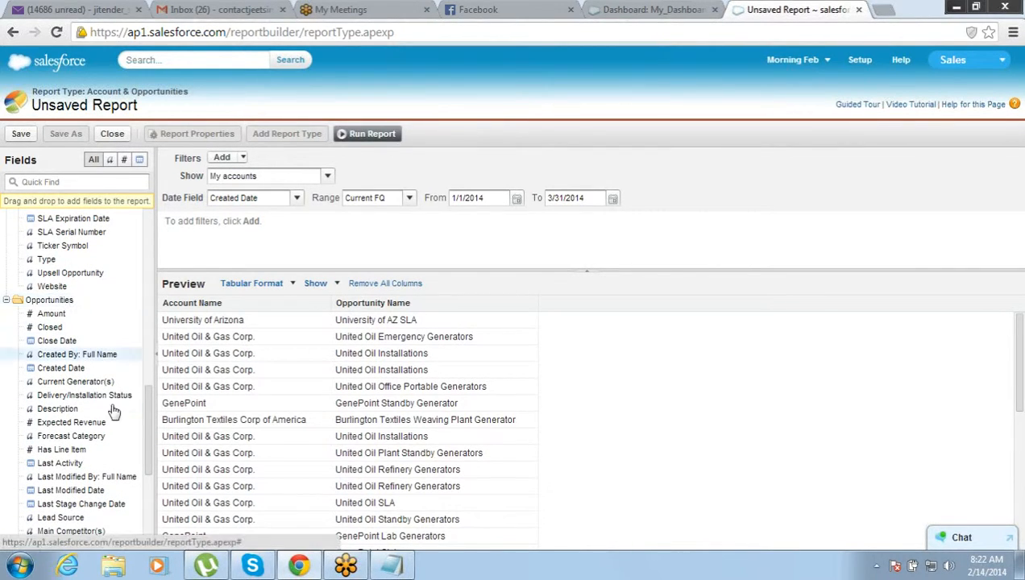
drag(148, 442, 146, 496)
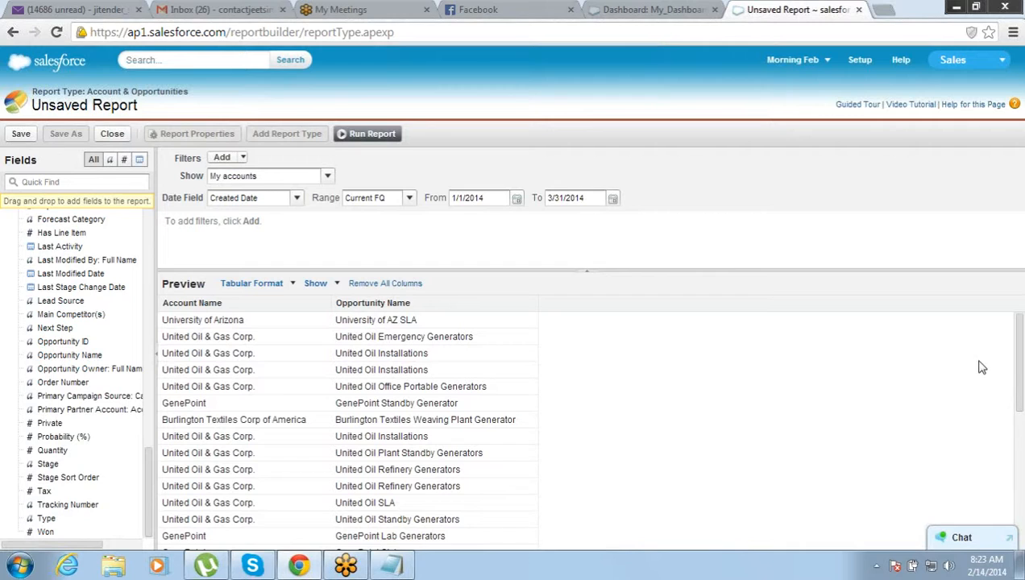
drag(1019, 368, 1023, 323)
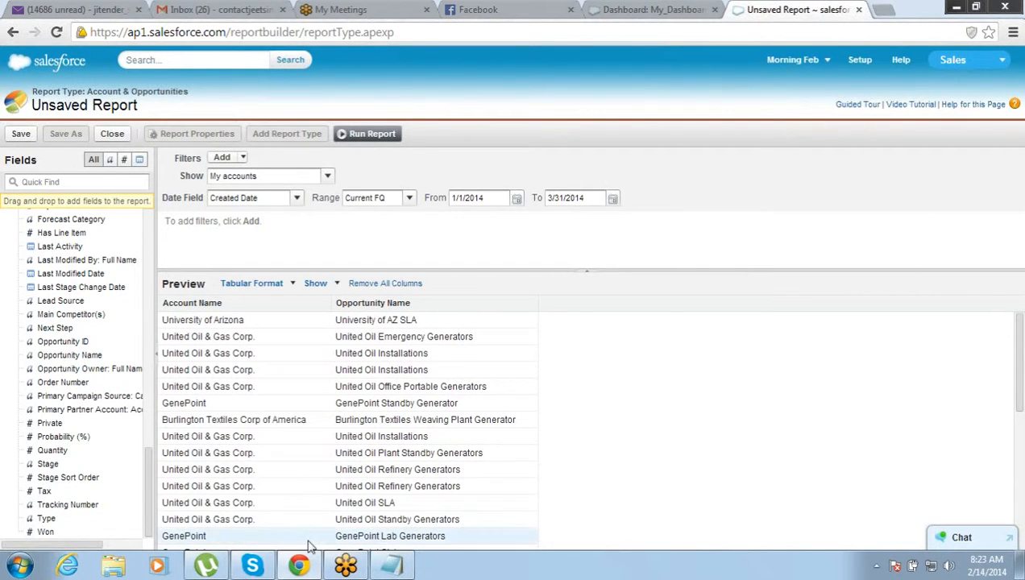
Step: Switch to the Notepad outline and add the line "Account & COntacts" below the list of report formats
click(404, 564)
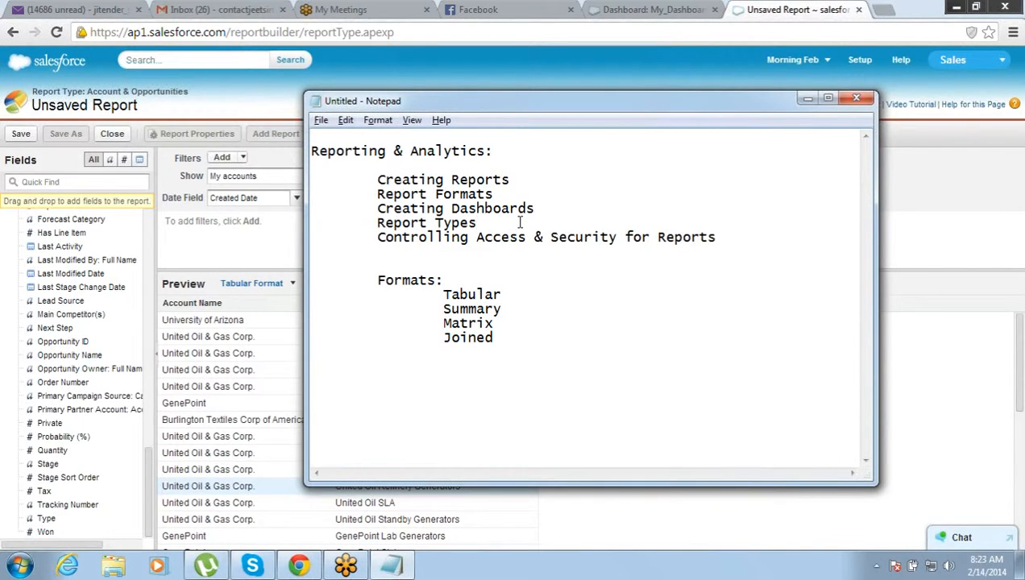
key(Right)
key(Down)
key(Down)
key(Down)
key(Down)
key(Down)
key(Down)
key(Down)
key(Down)
key(Left)
key(Left)
key(Left)
key(Right)
key(Right)
key(Down)
key(Return)
text(Account & COntacts)
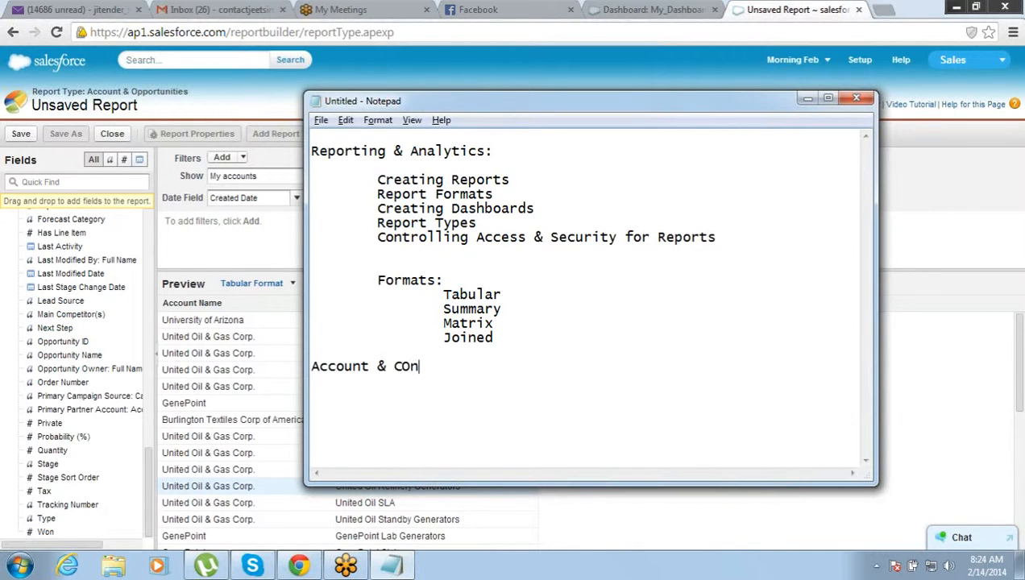
Step: Add the lines "Accounts & Opportunities" and "Accounts & Cases" beneath the first object pairing in the notes
key(Return)
key(Tab)
key(BackSpace)
key(BackSpace)
text(Accou)
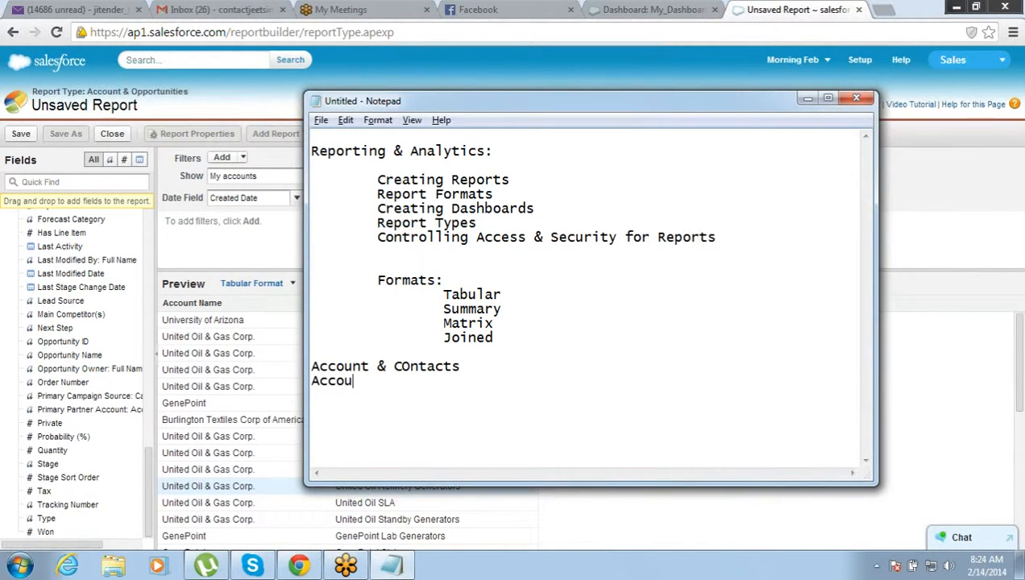
text(nts & Opportuni)
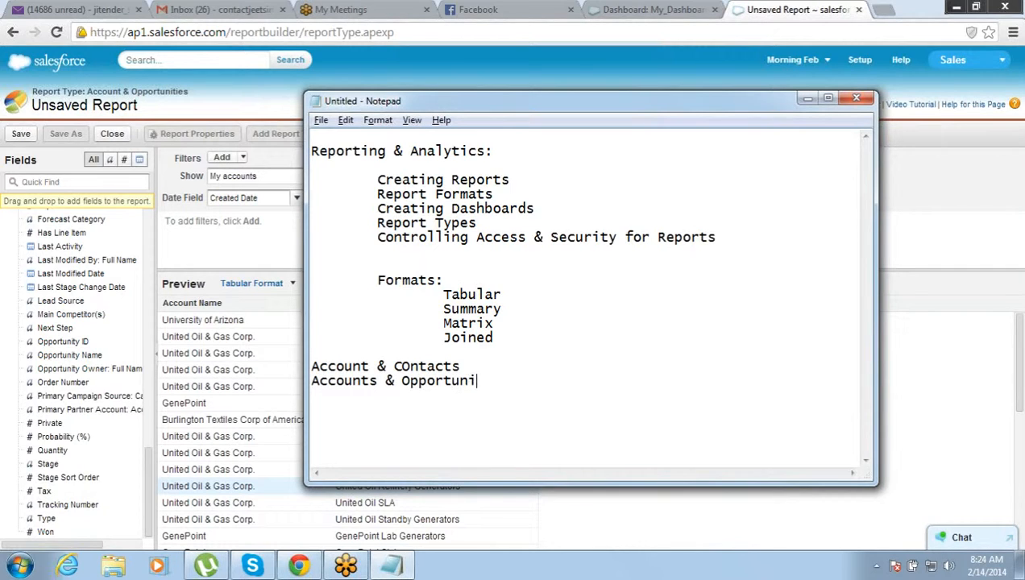
text(ties)
key(Return)
text(Accou)
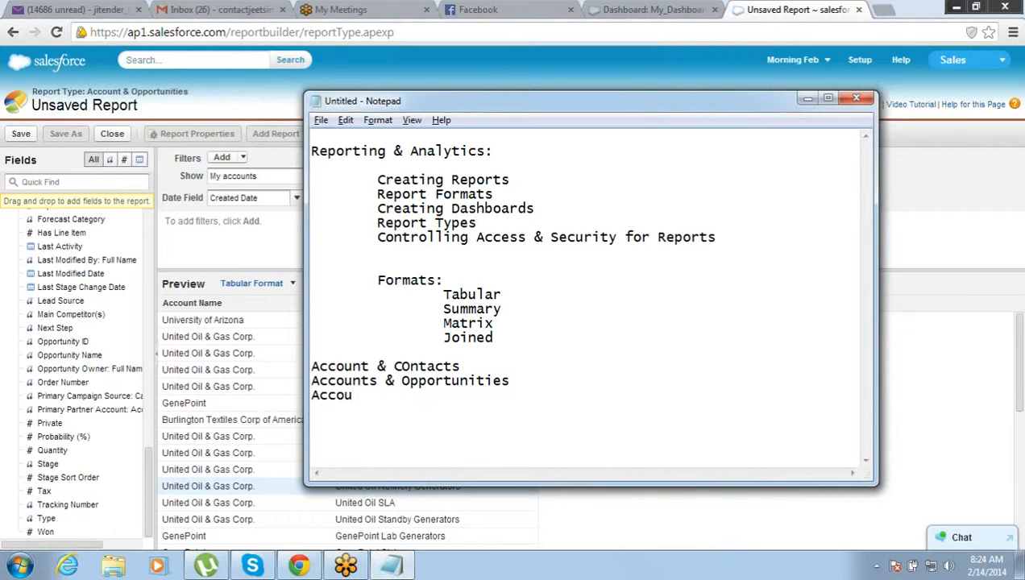
text(nts & Casesa)
key(BackSpace)
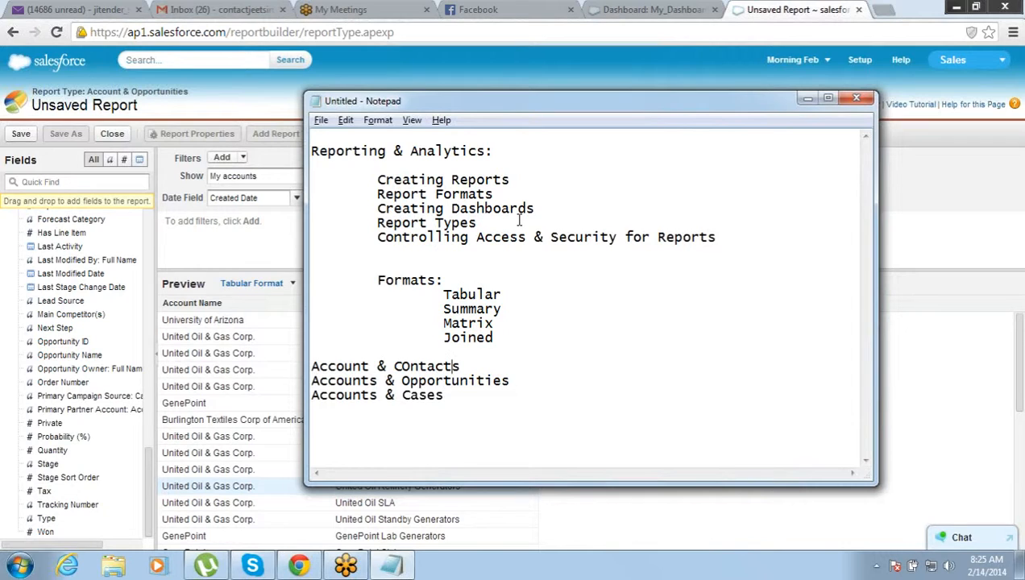
Step: Highlight Opportunities and Cases in the noted object pairings, and return to the unsaved Salesforce report
double_click(420, 379)
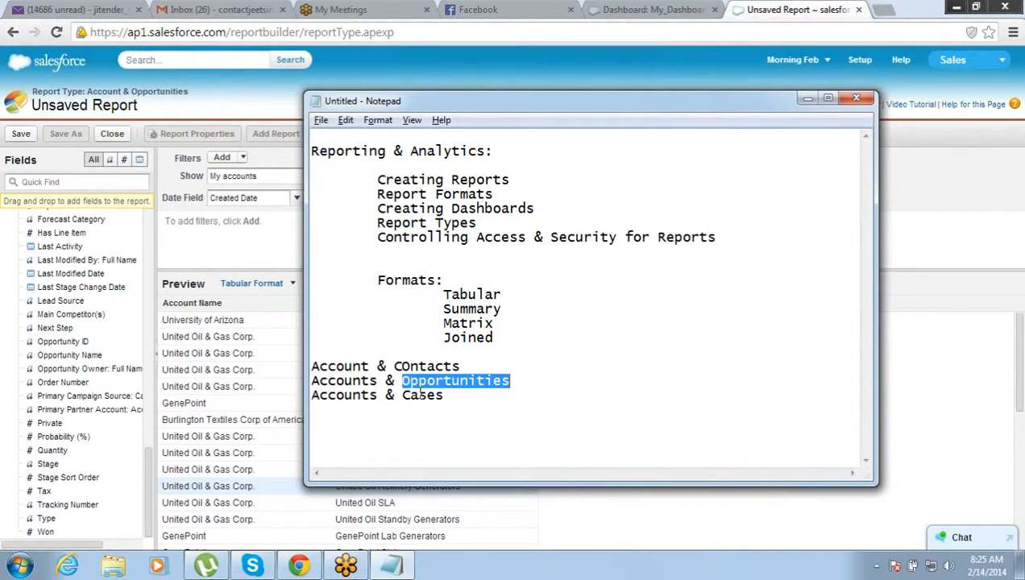
double_click(420, 395)
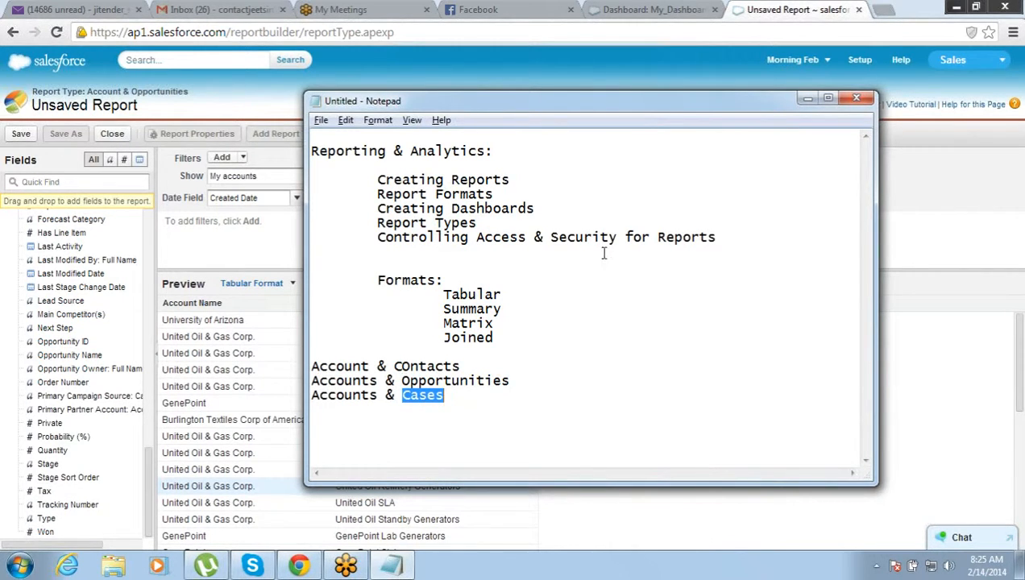
click(808, 98)
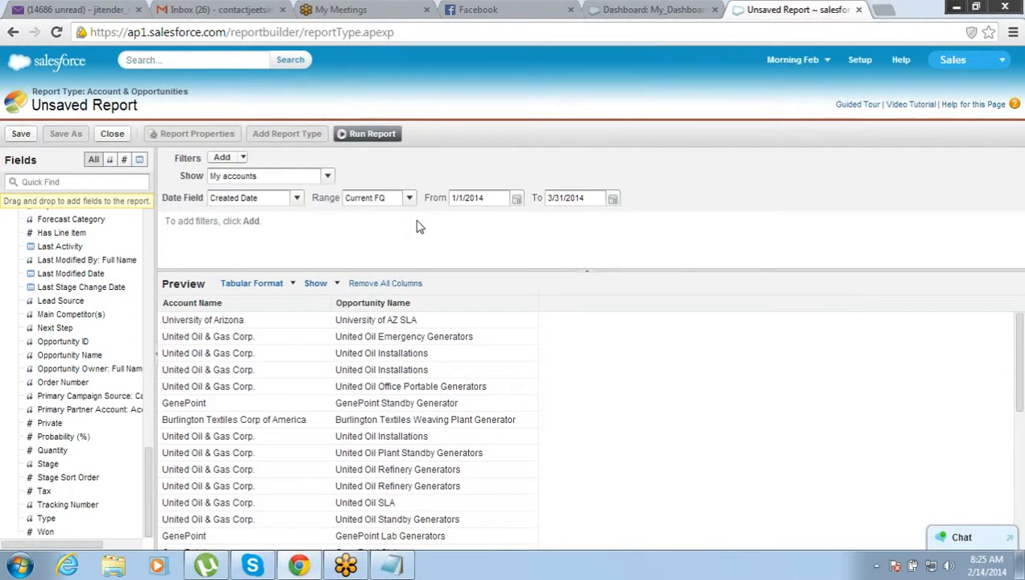
Step: Remove the Opportunity Name column from the report and set the Created Date range to All Time
drag(151, 467, 148, 216)
click(149, 216)
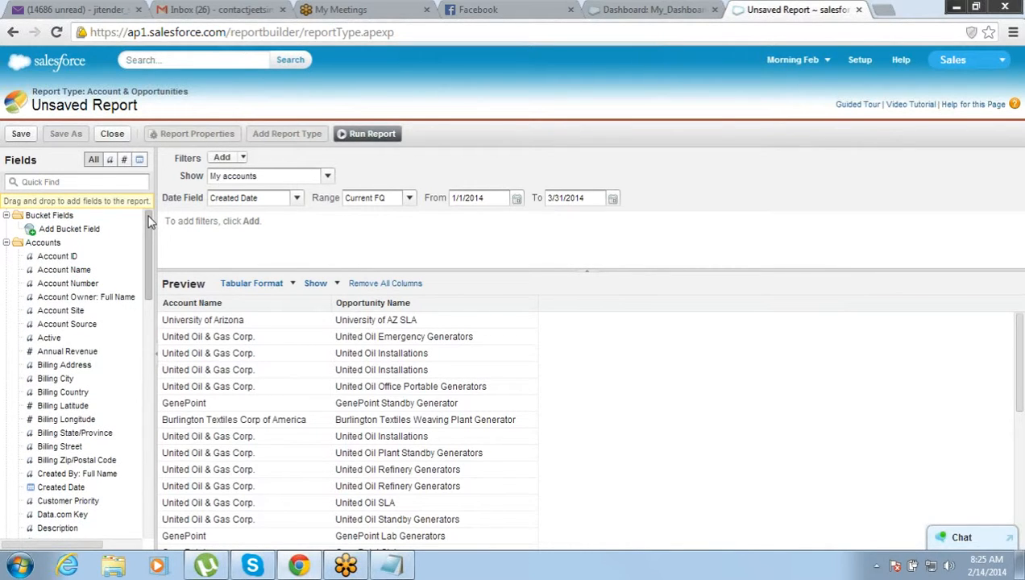
drag(391, 308, 36, 456)
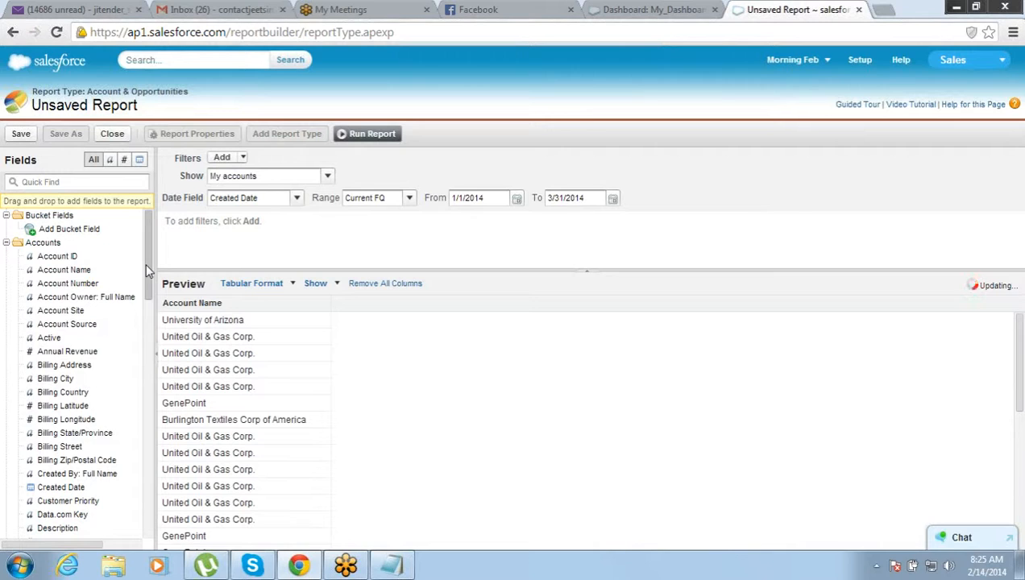
click(407, 199)
click(394, 216)
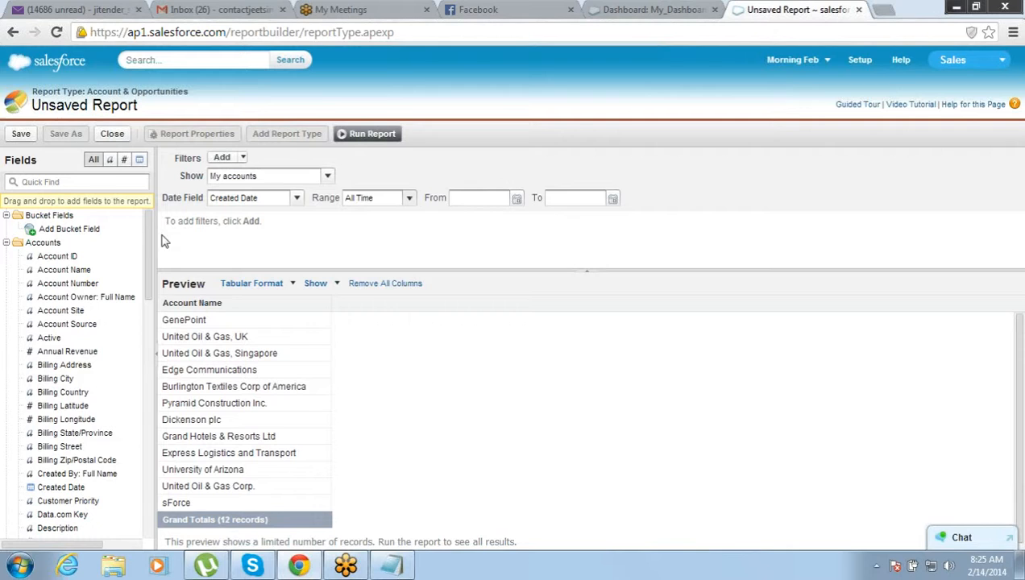
Step: Add the opportunity Amount field as a report column and insert Opportunity Name between Account Name and Amount
drag(150, 251, 149, 231)
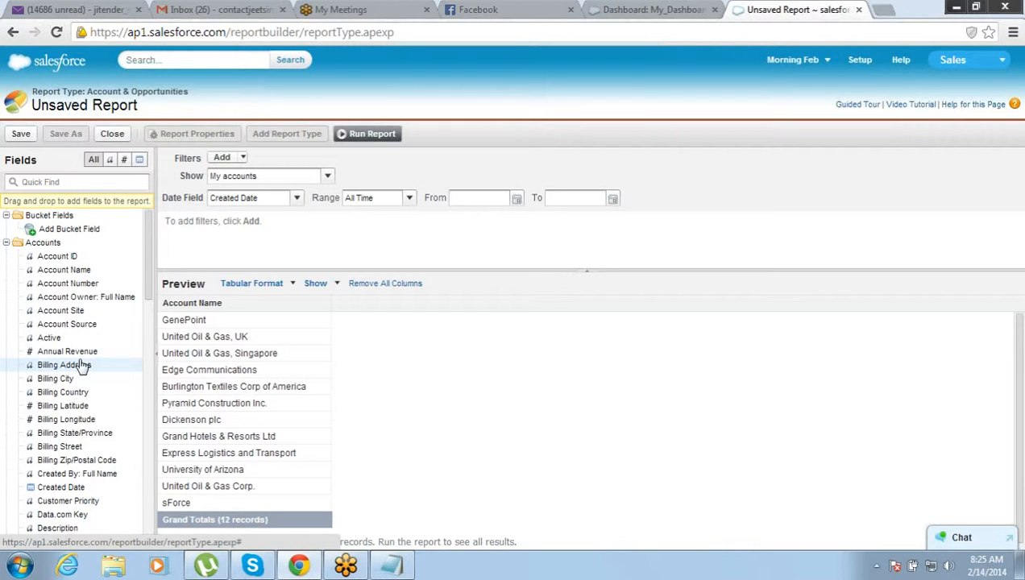
drag(146, 252, 146, 437)
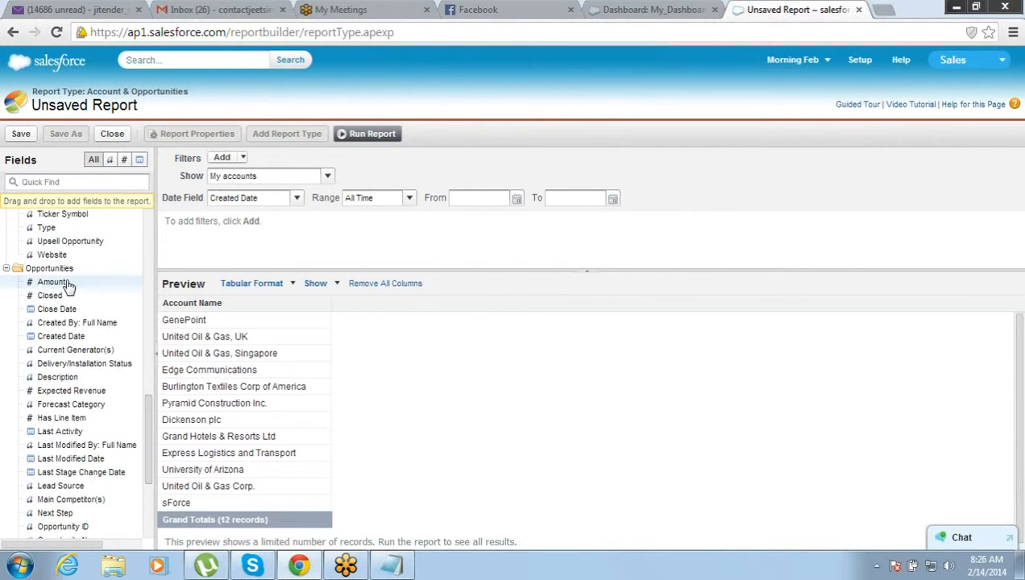
drag(72, 283, 405, 304)
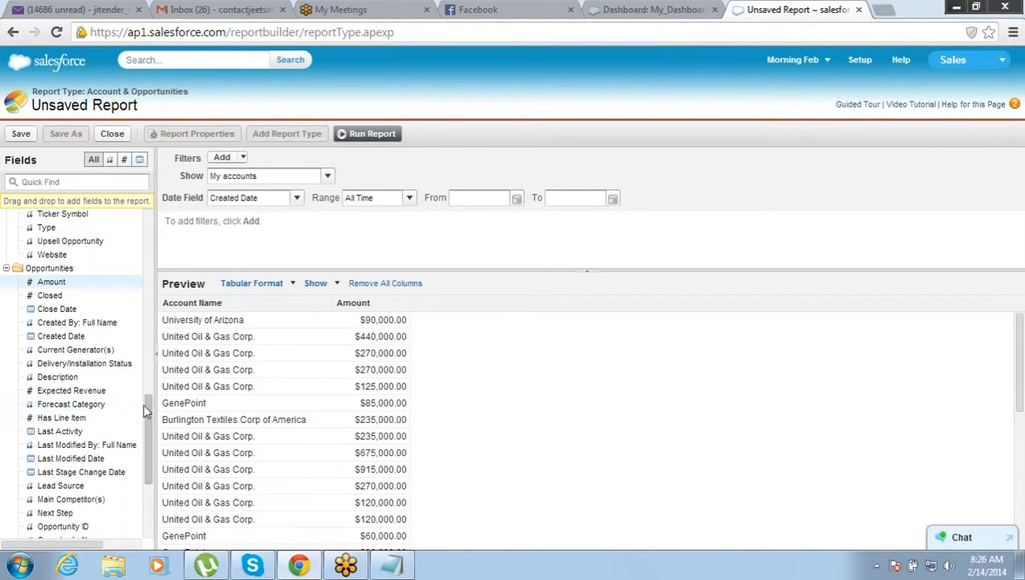
drag(143, 403, 359, 307)
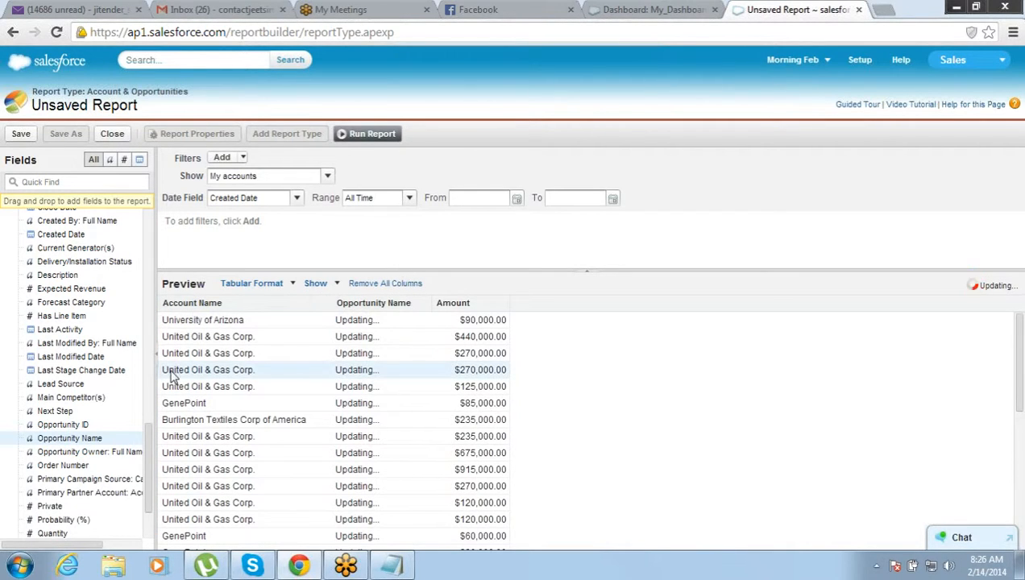
Step: Add the account fields Industry and Annual Revenue as report columns between Account Name and Opportunity Name
drag(147, 468, 153, 282)
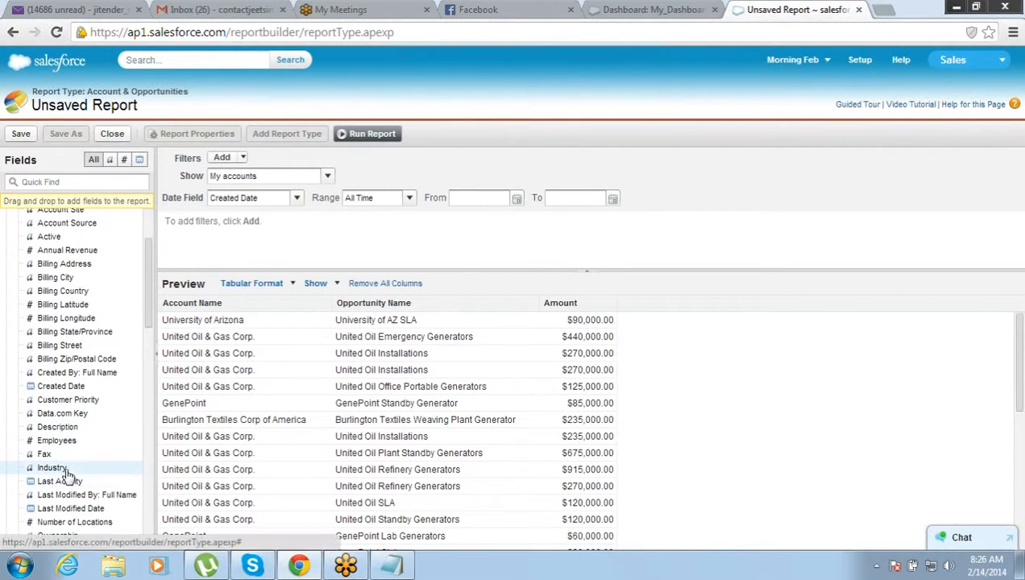
drag(67, 474, 355, 309)
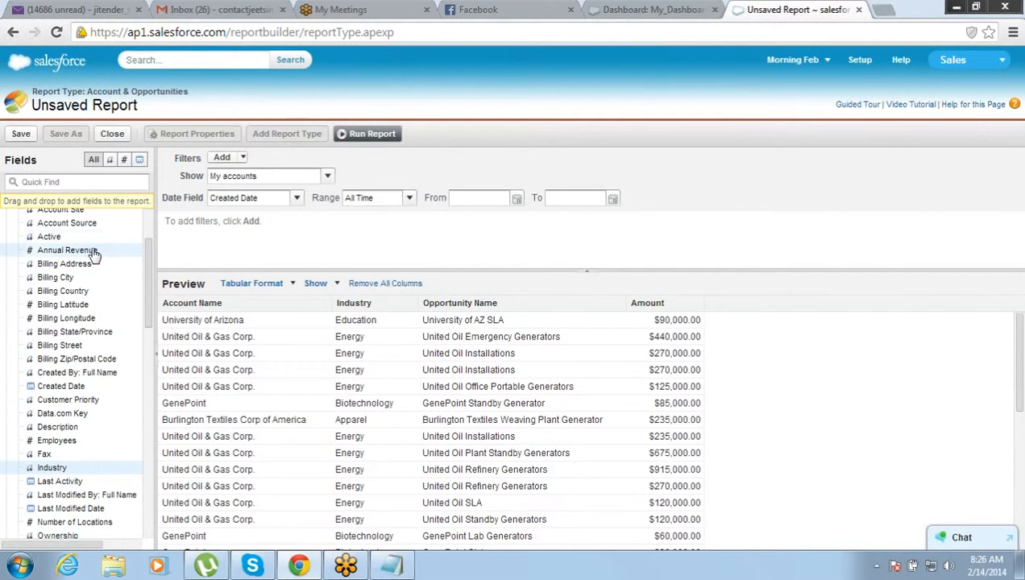
drag(81, 251, 443, 311)
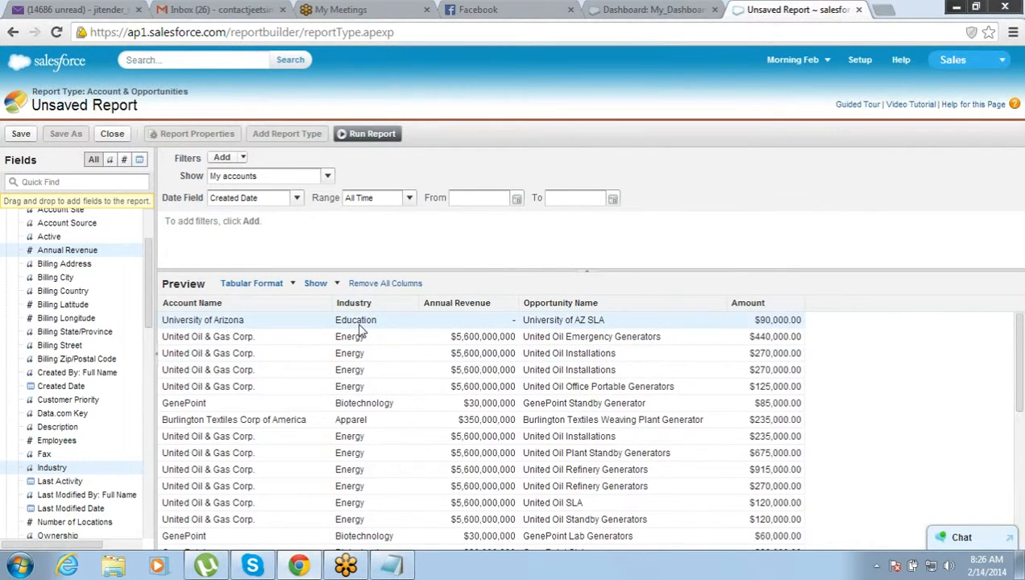
Step: Change the report to Summary format and group its records by Industry
click(283, 283)
click(273, 327)
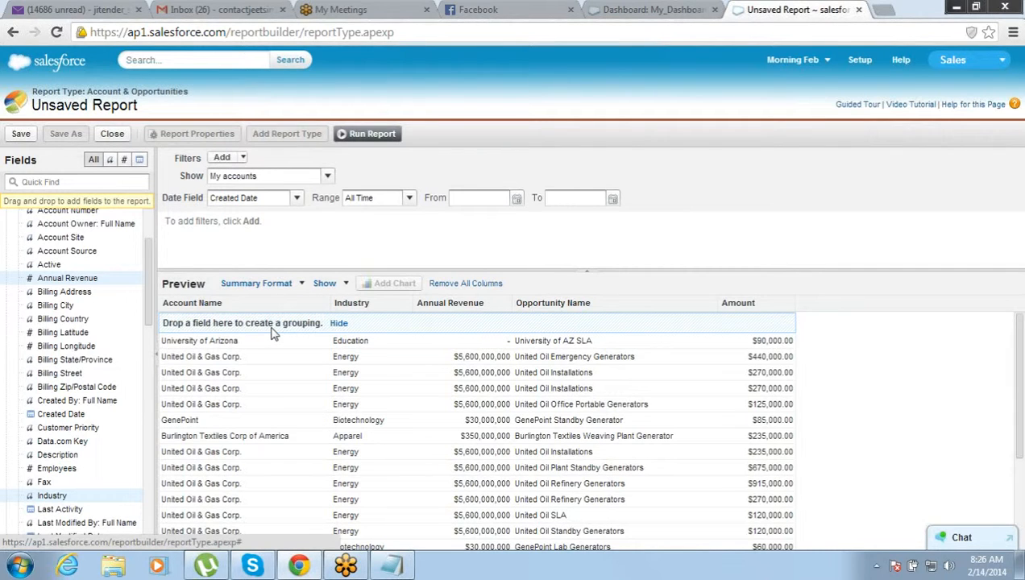
drag(352, 304, 236, 325)
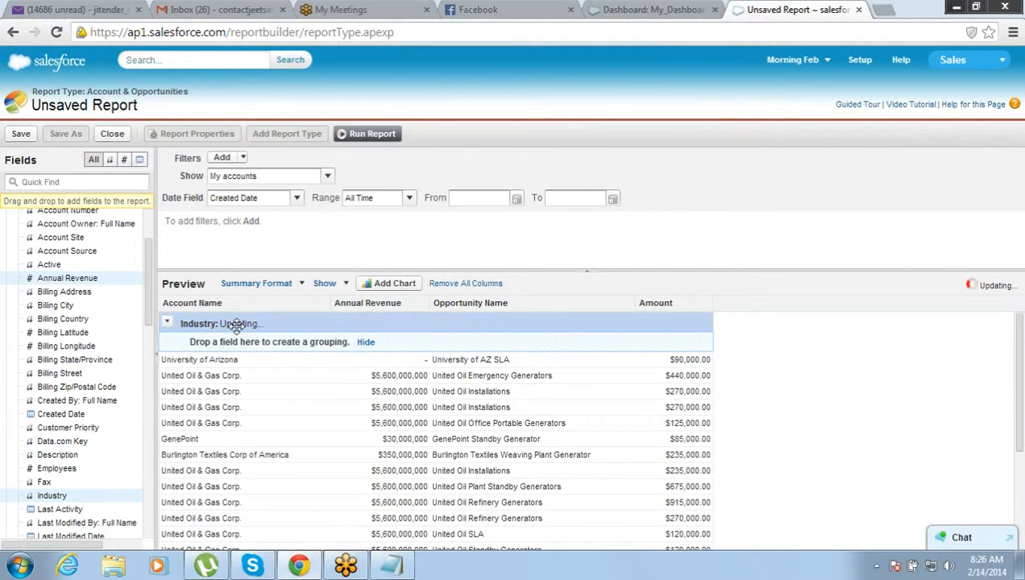
Step: Hide the record details in the grouped preview and show them again
click(335, 285)
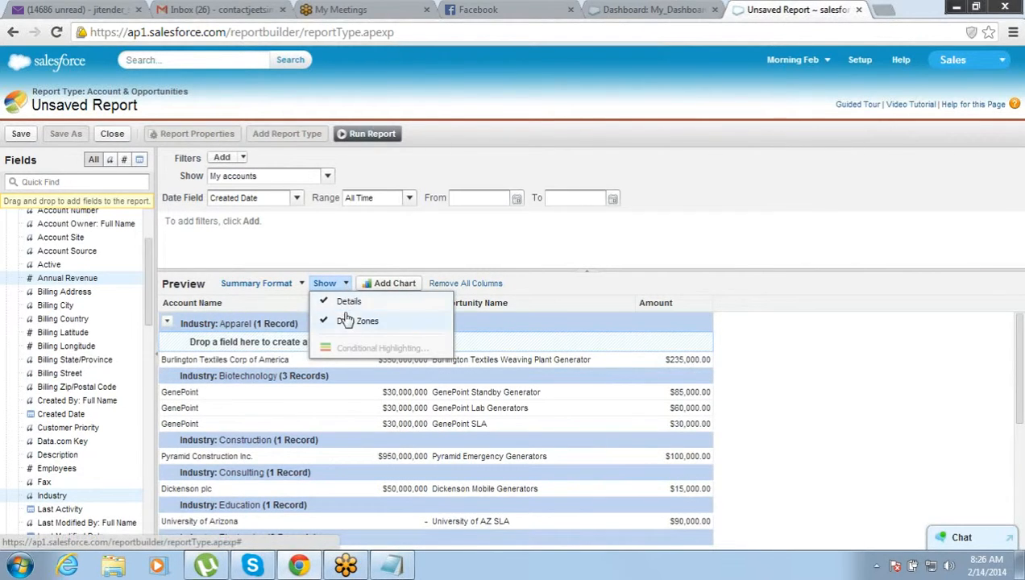
click(345, 301)
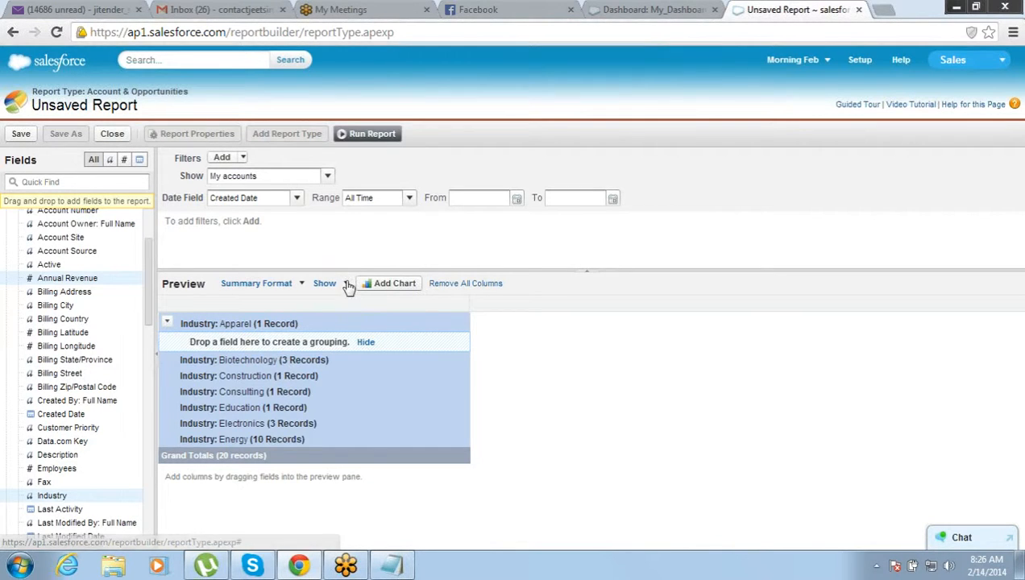
click(335, 285)
click(345, 305)
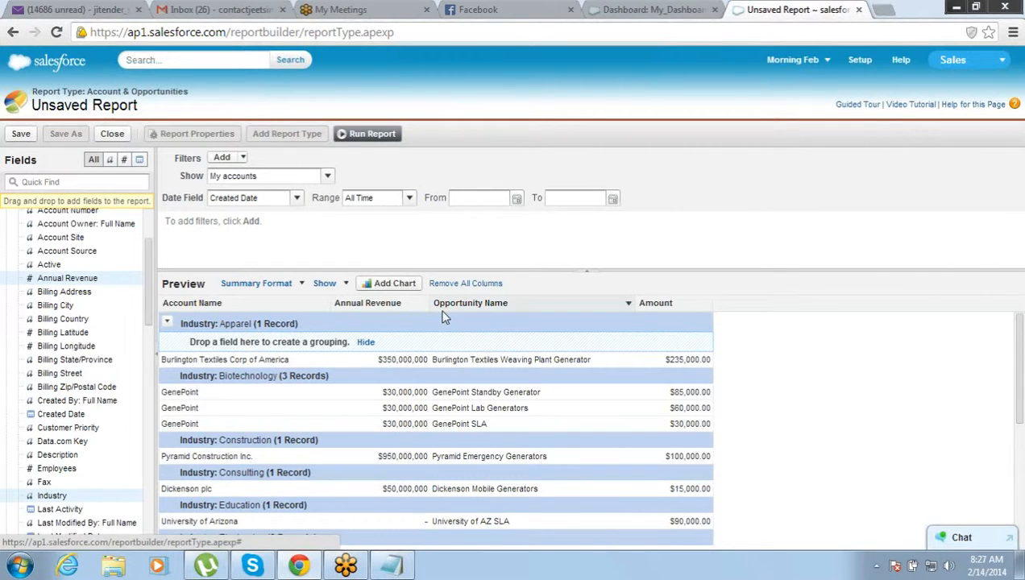
Step: Summarize the Annual Revenue column by Sum
click(422, 308)
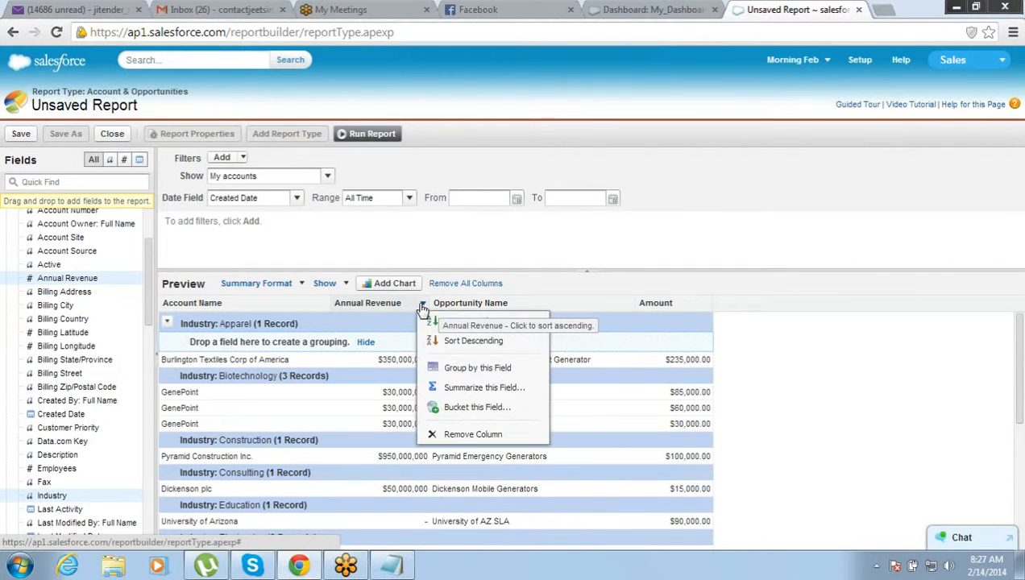
click(443, 394)
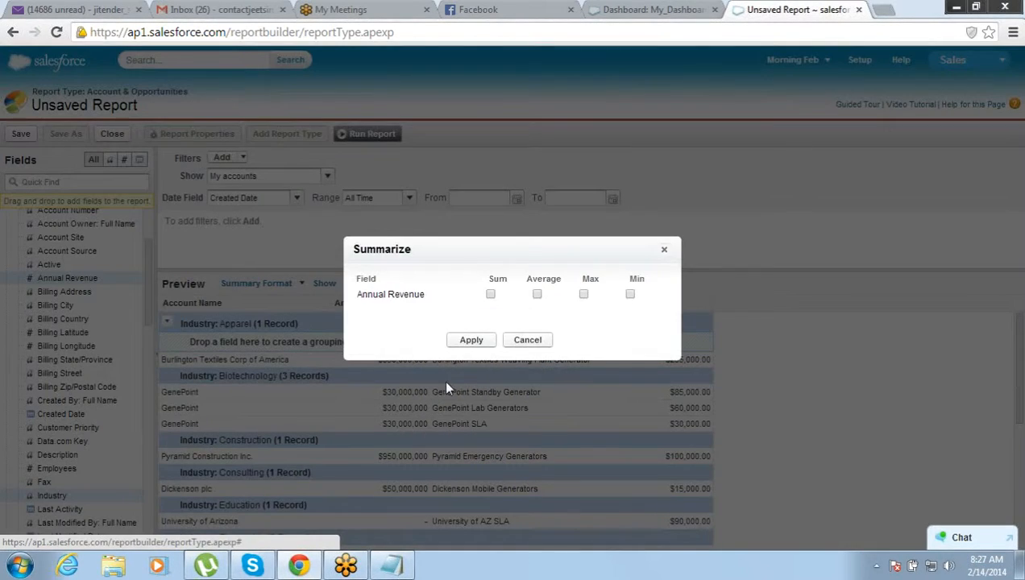
click(490, 294)
click(472, 340)
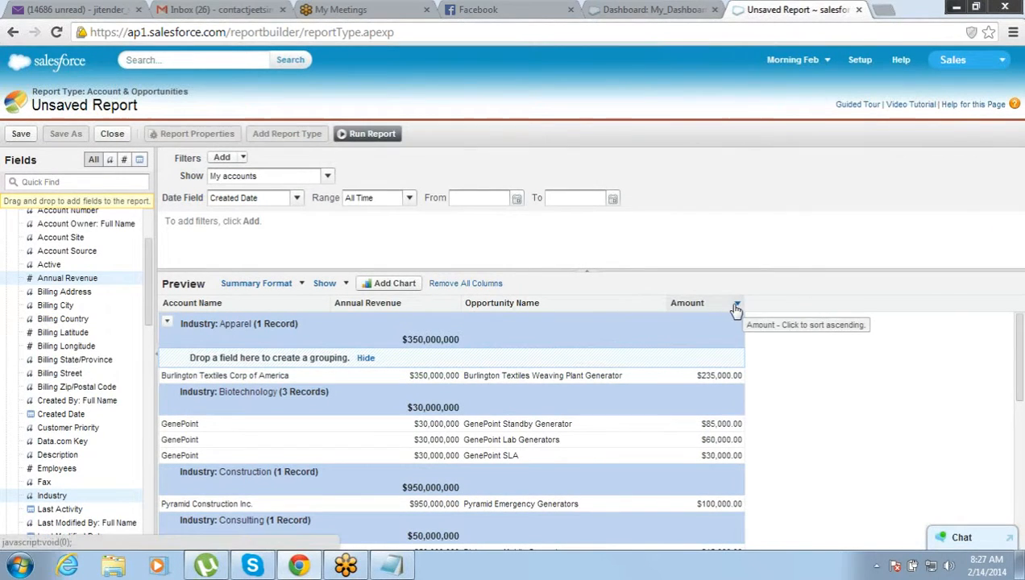
Step: Summarize the opportunity Amount column by Sum
click(737, 306)
click(749, 390)
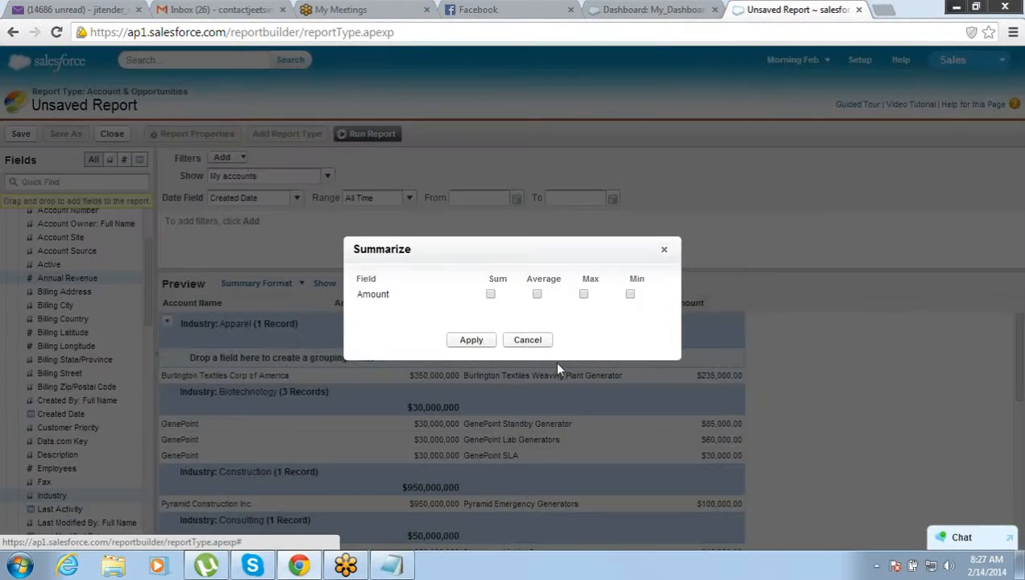
click(491, 295)
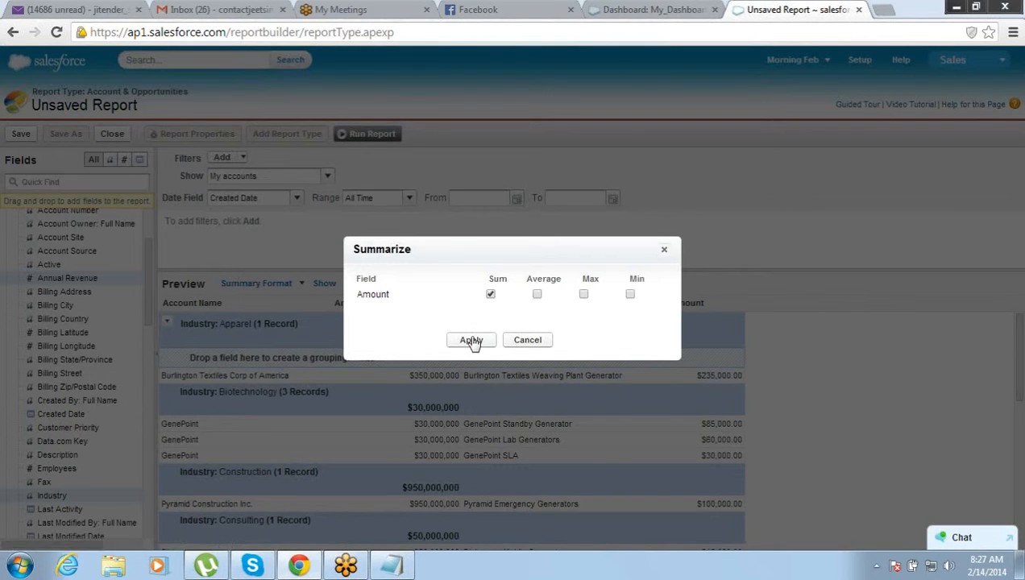
click(471, 340)
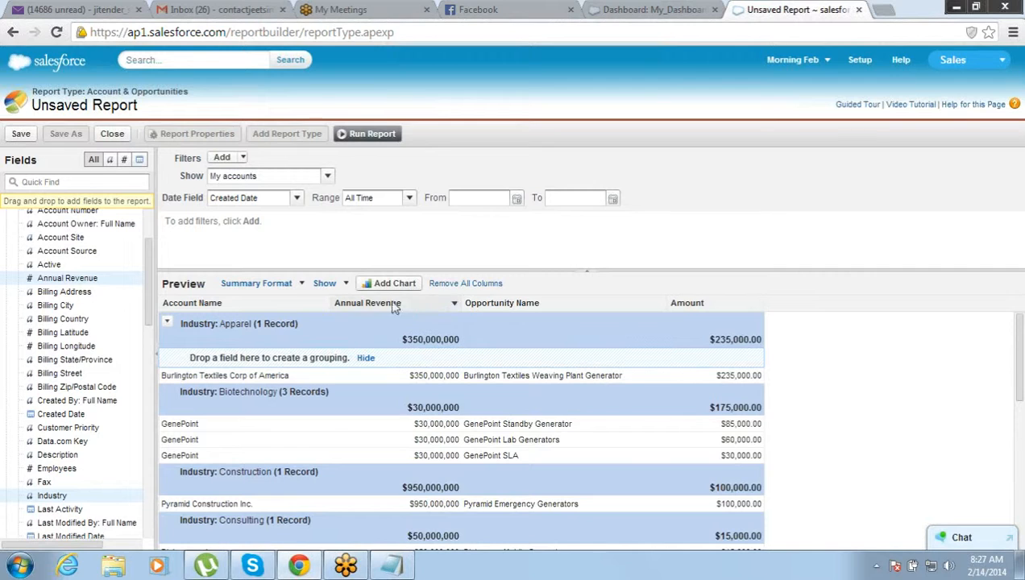
Step: Hide the report's details and drop zones, and enlarge the preview area to fit all industry groups and the grand totals
click(345, 284)
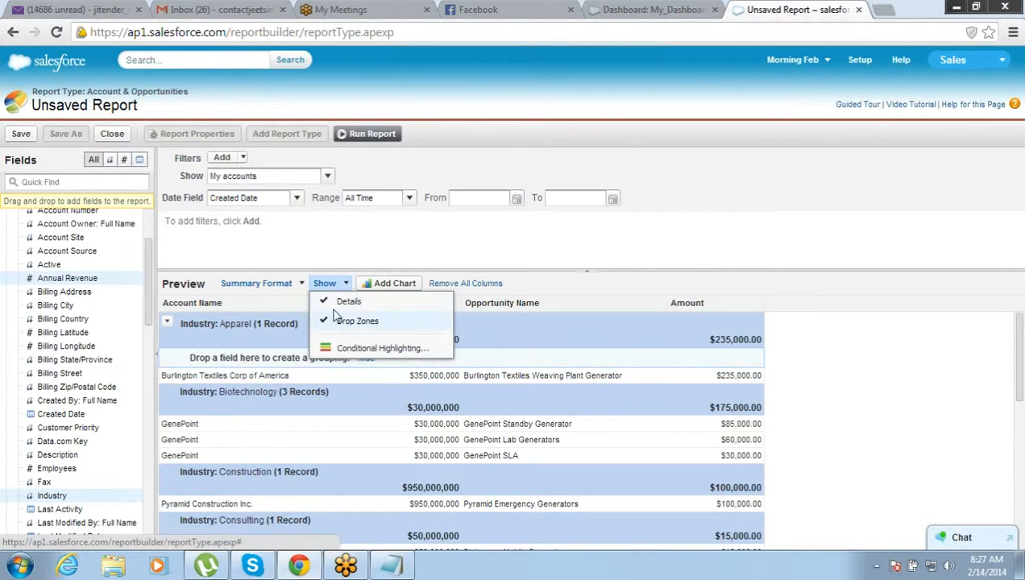
click(337, 308)
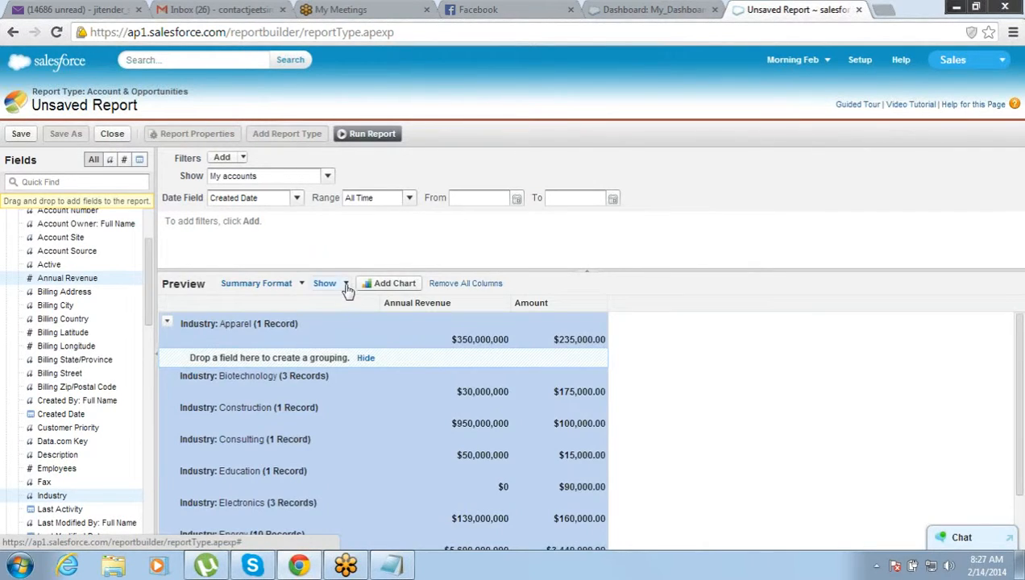
click(345, 286)
click(341, 321)
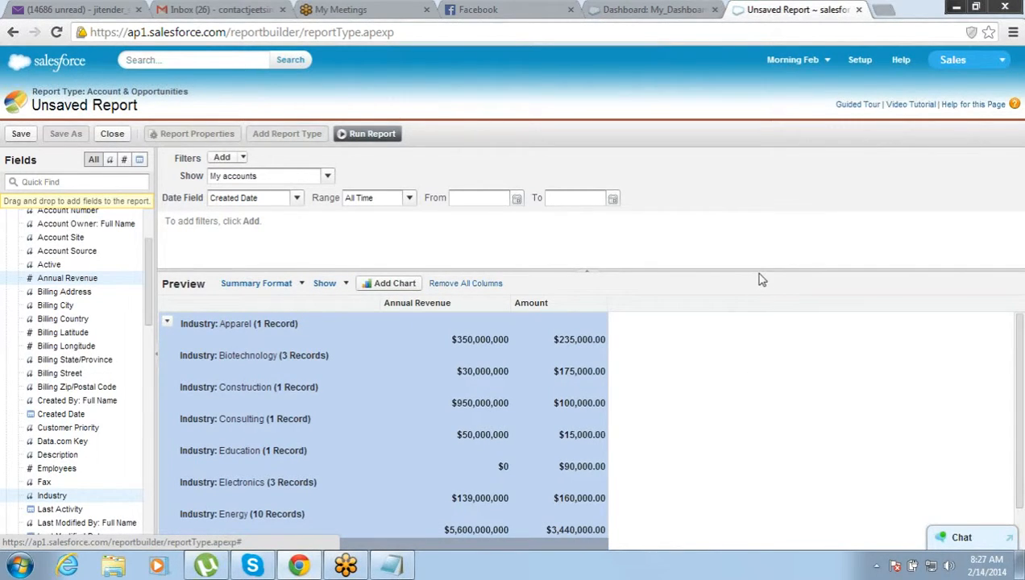
drag(758, 268, 766, 190)
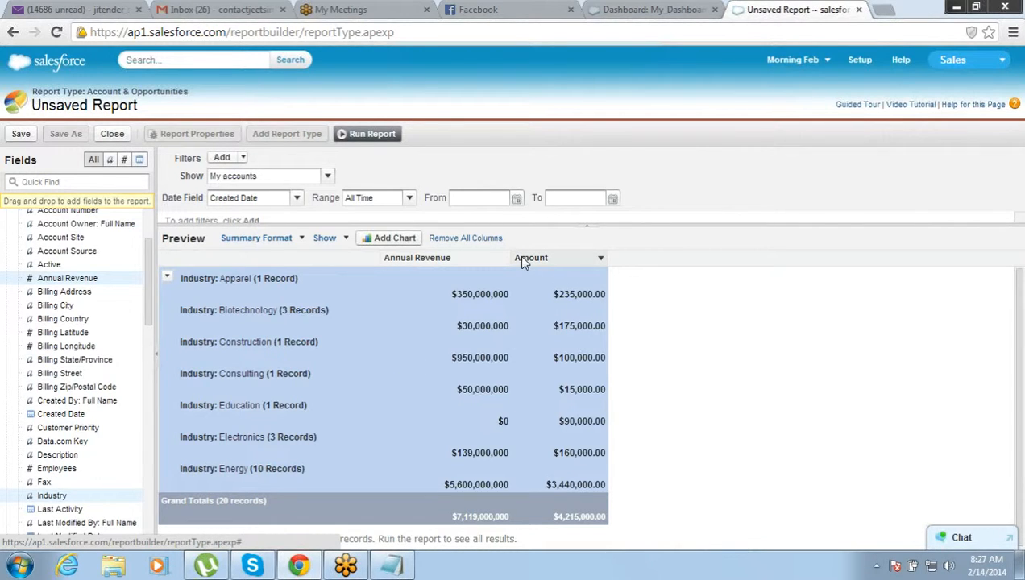
drag(145, 252, 142, 389)
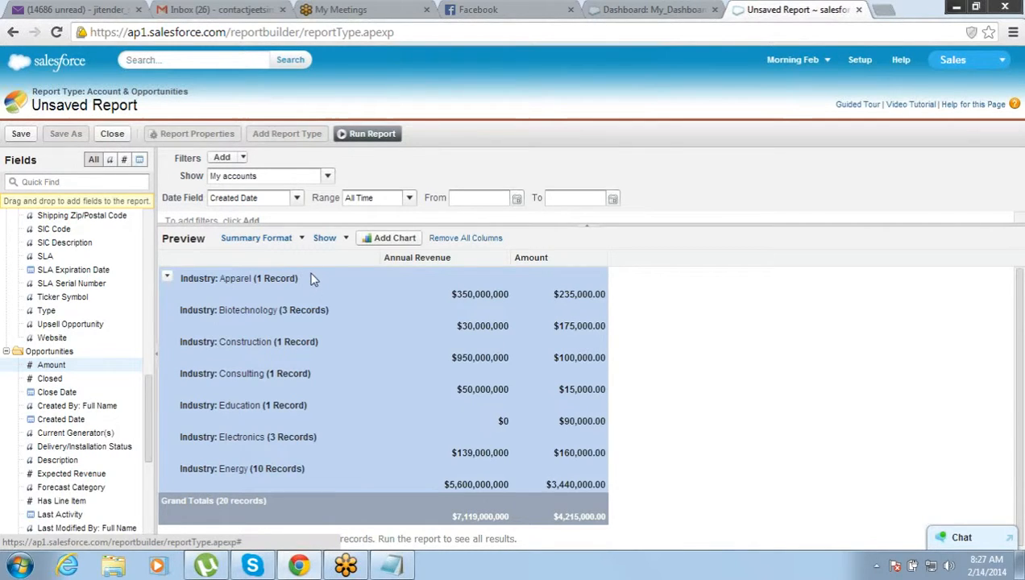
click(345, 240)
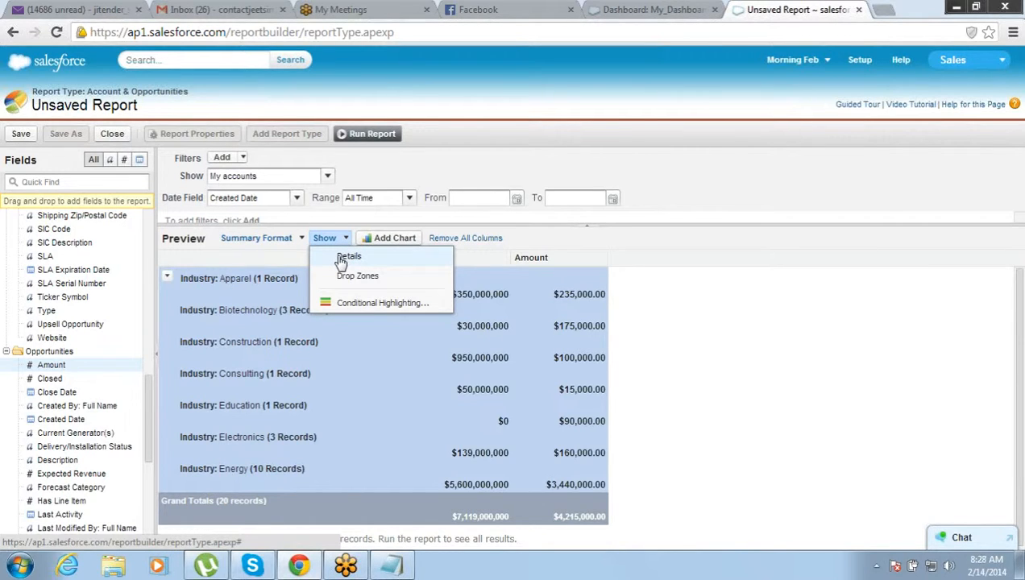
click(474, 96)
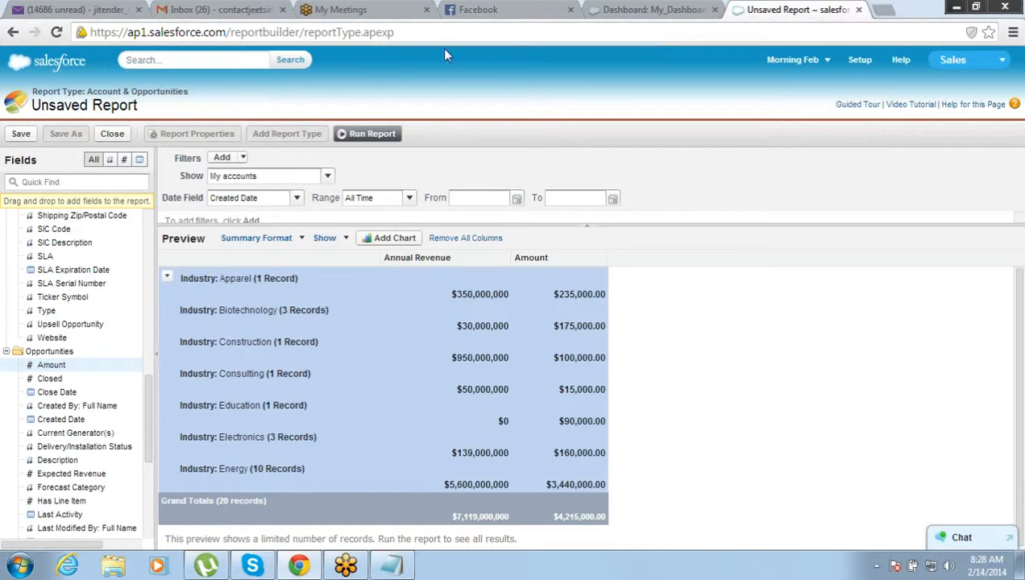
click(601, 258)
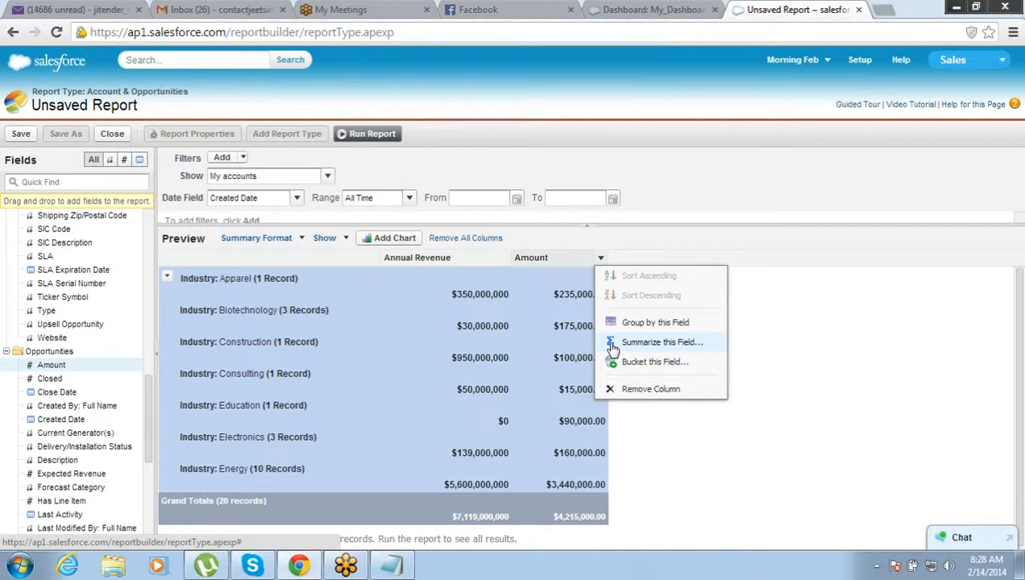
click(681, 171)
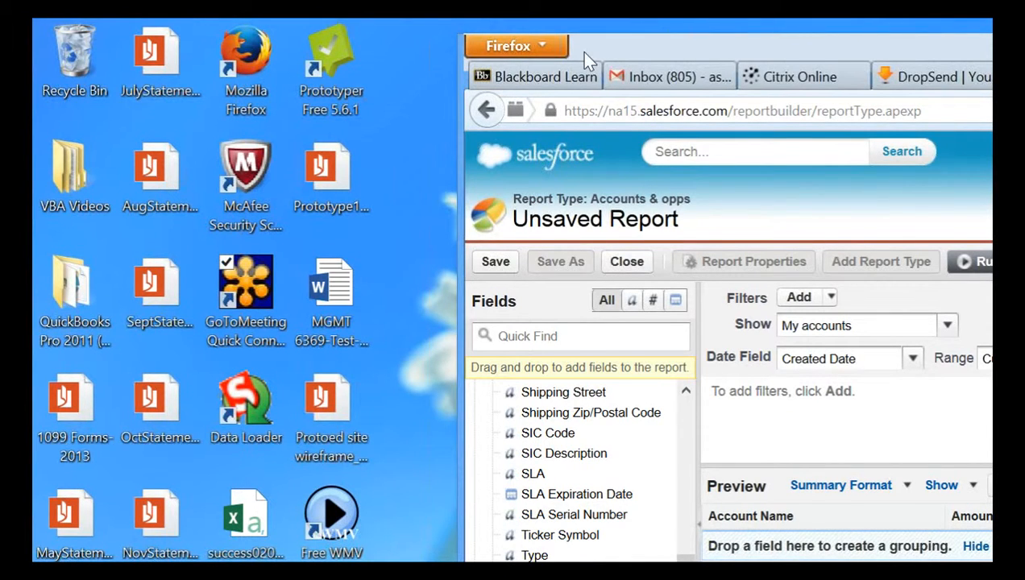
Step: Bring the Firefox window with the unsaved "Accounts & opps" report fully into view and maximize it
drag(585, 53, 445, 56)
drag(958, 61, 863, 56)
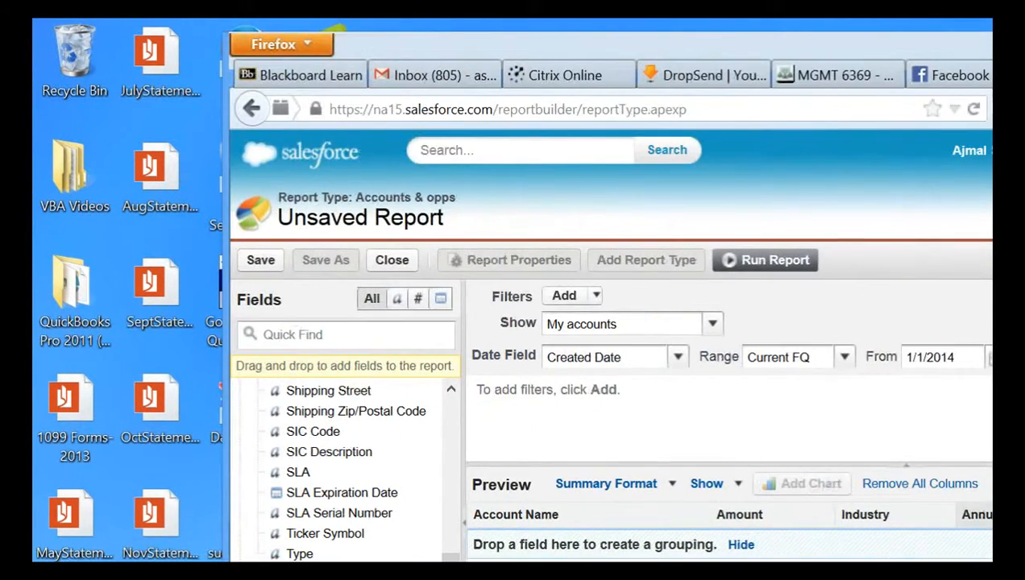
key(super+Up)
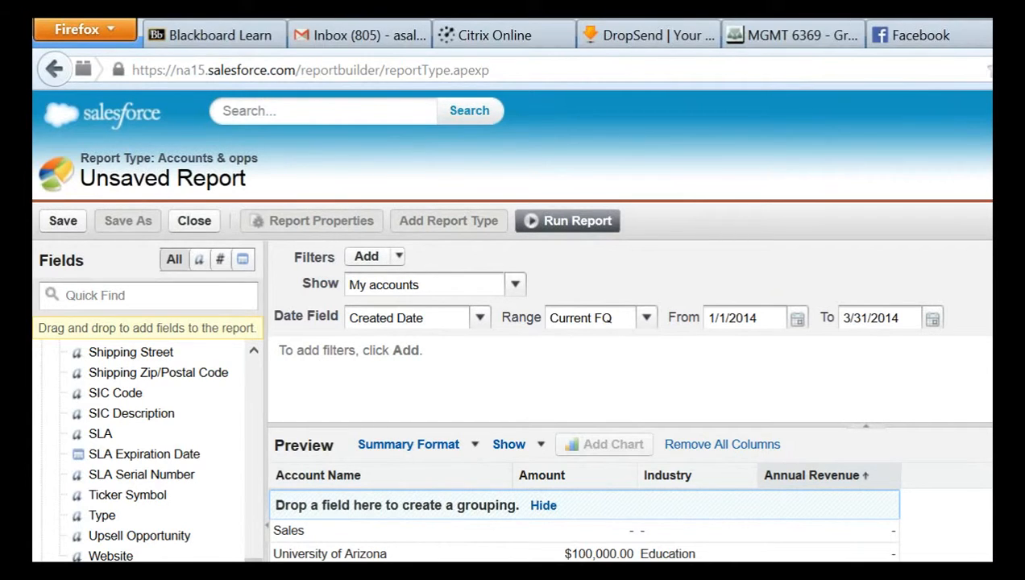
click(991, 26)
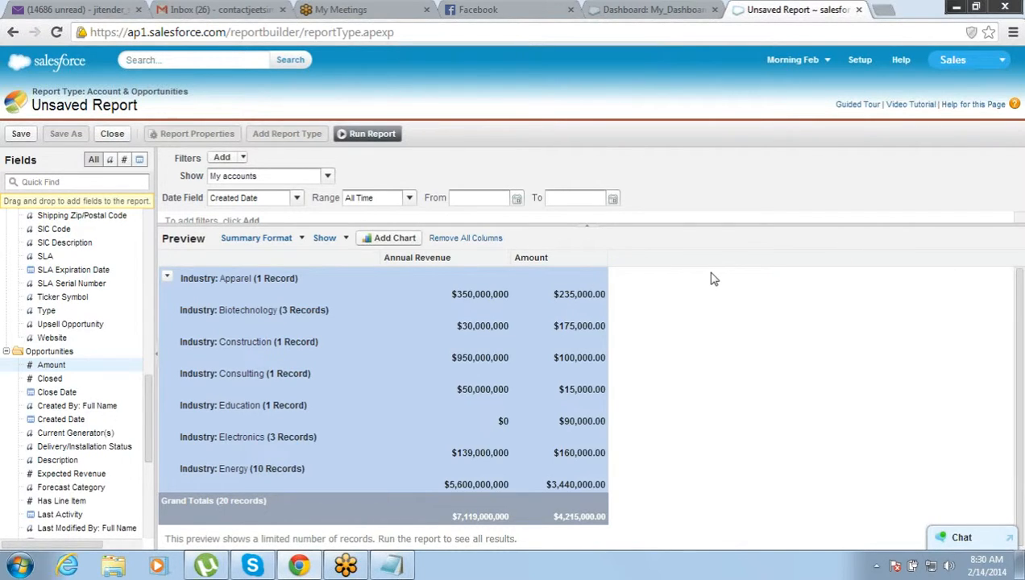
Step: Change the format of the Account & Opportunities report from Summary to Joined
drag(1019, 353, 1018, 328)
drag(149, 395, 148, 226)
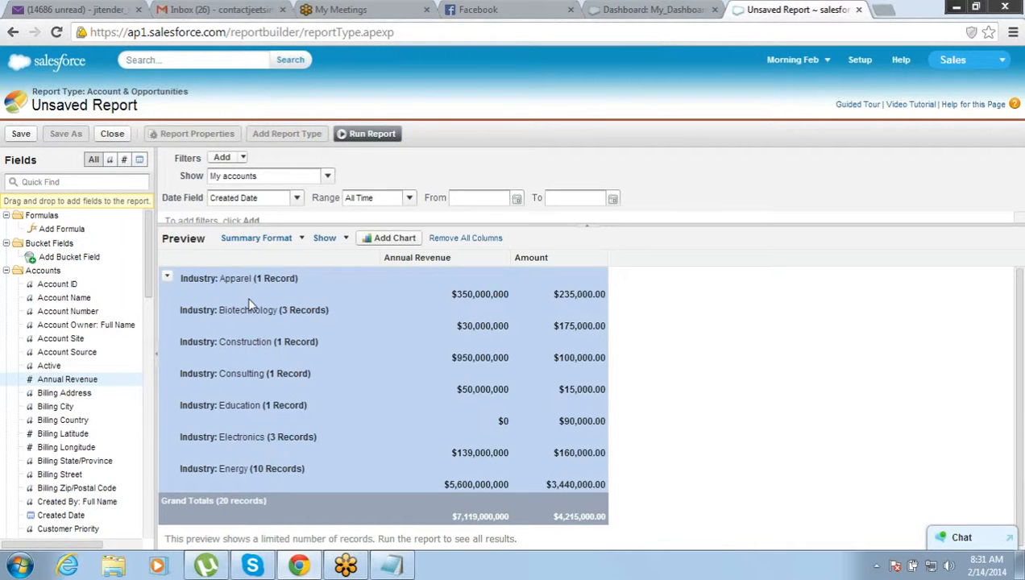
click(300, 241)
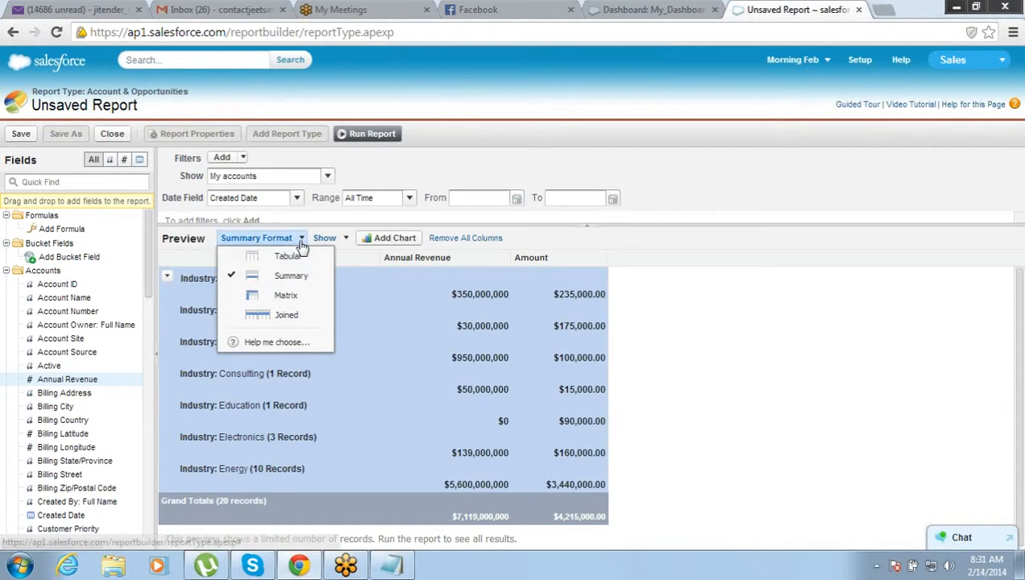
click(279, 316)
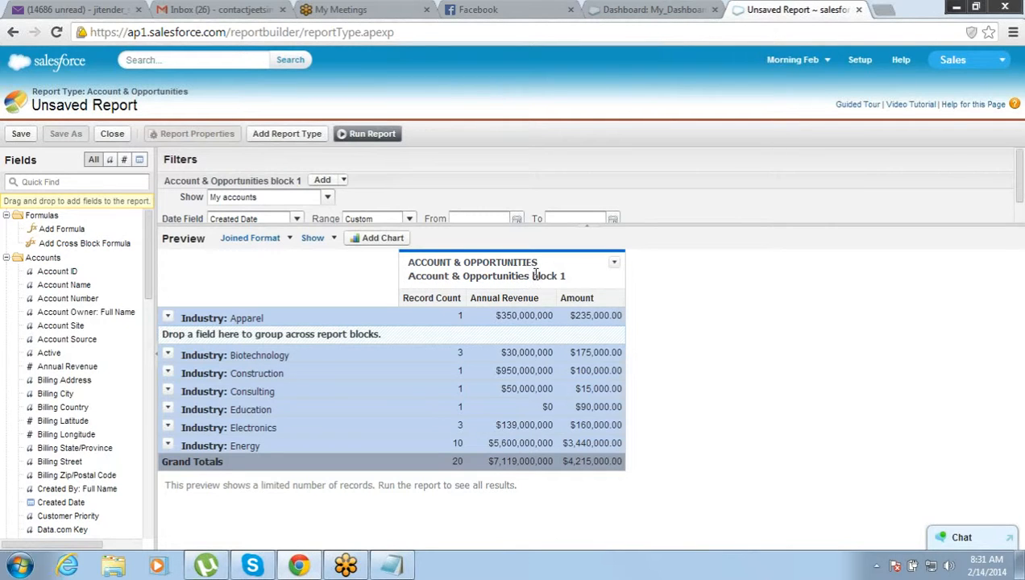
Step: Highlight the words Account and Opportunities in the joined report's block name, and leave the name as it is
click(565, 277)
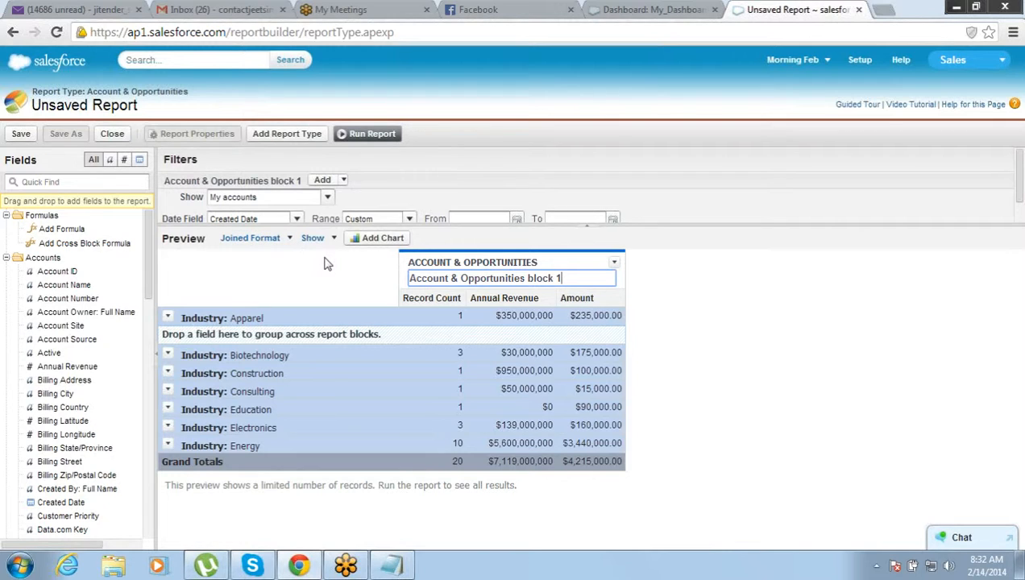
double_click(427, 278)
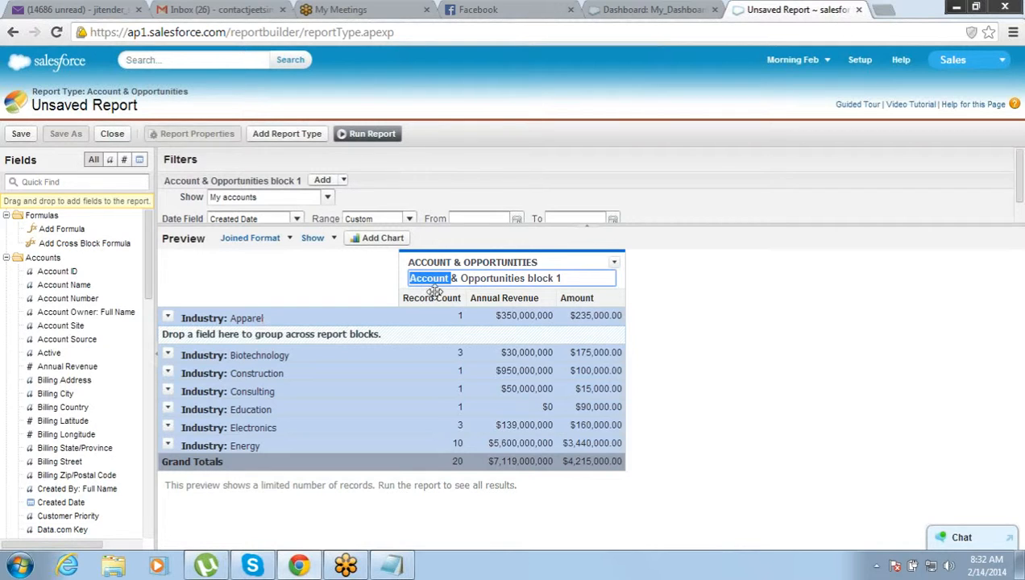
double_click(472, 278)
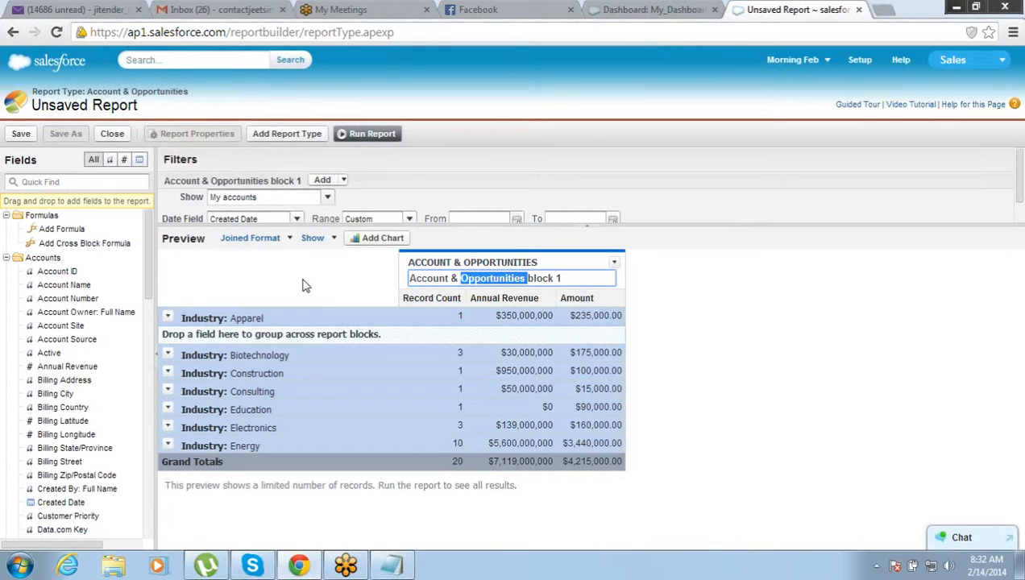
click(340, 284)
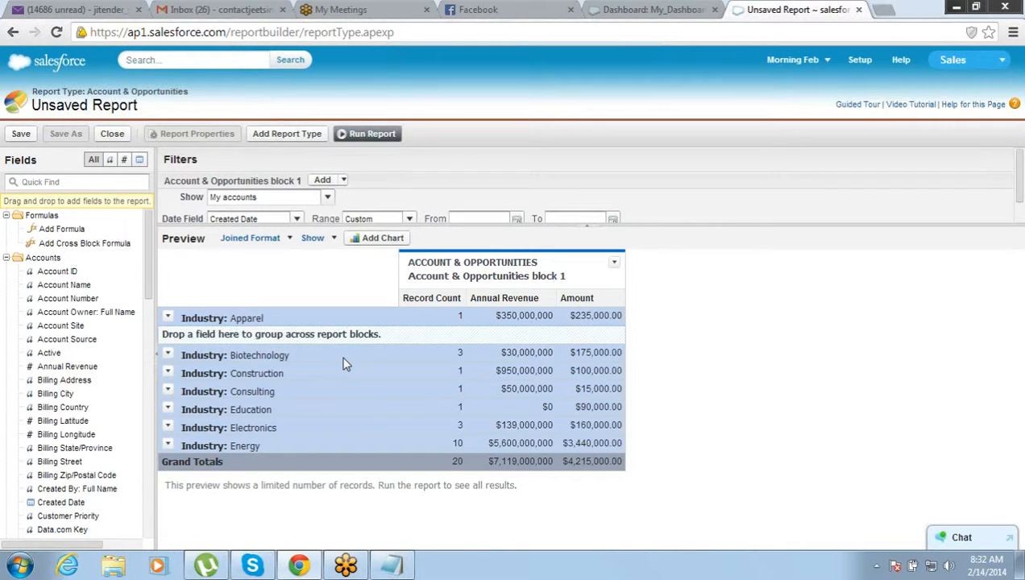
Step: Add the Contacts & Accounts report type to the joined report as a second block
click(299, 135)
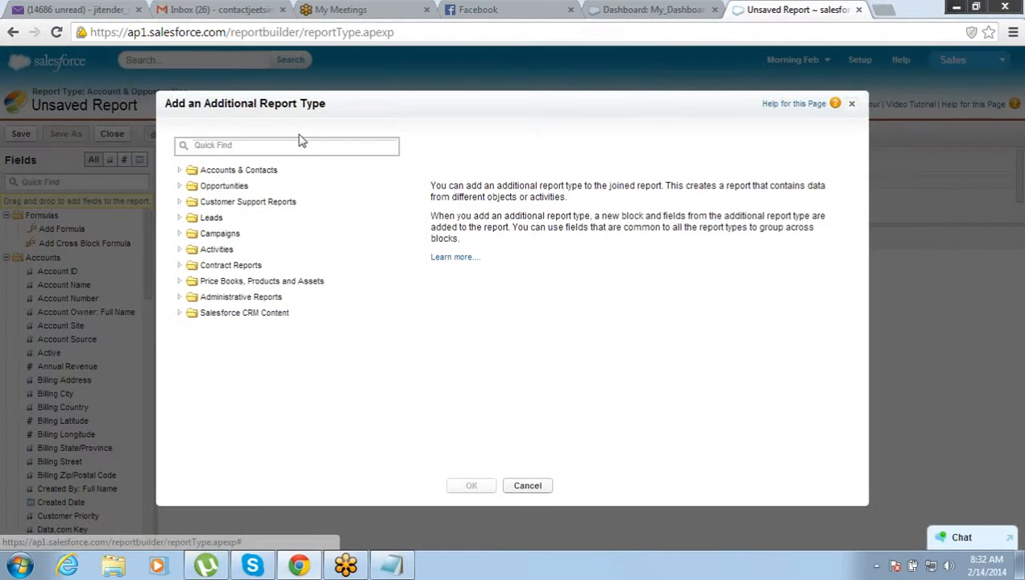
click(181, 172)
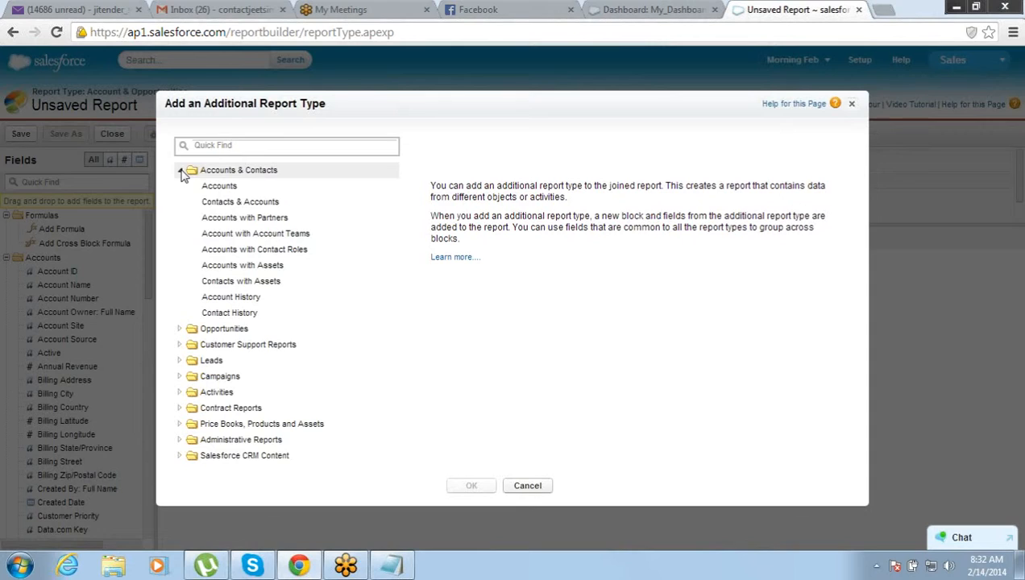
click(228, 206)
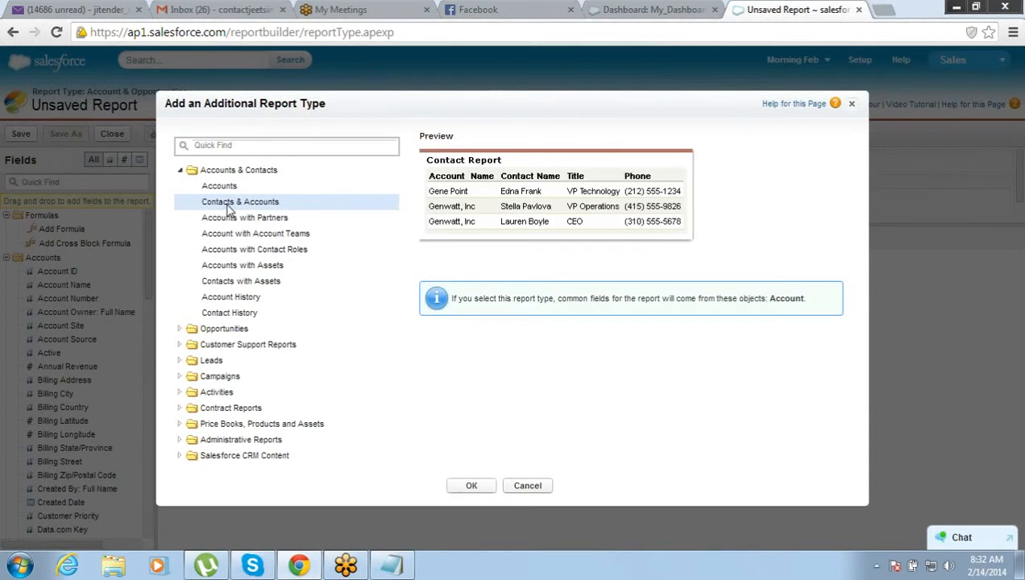
click(470, 487)
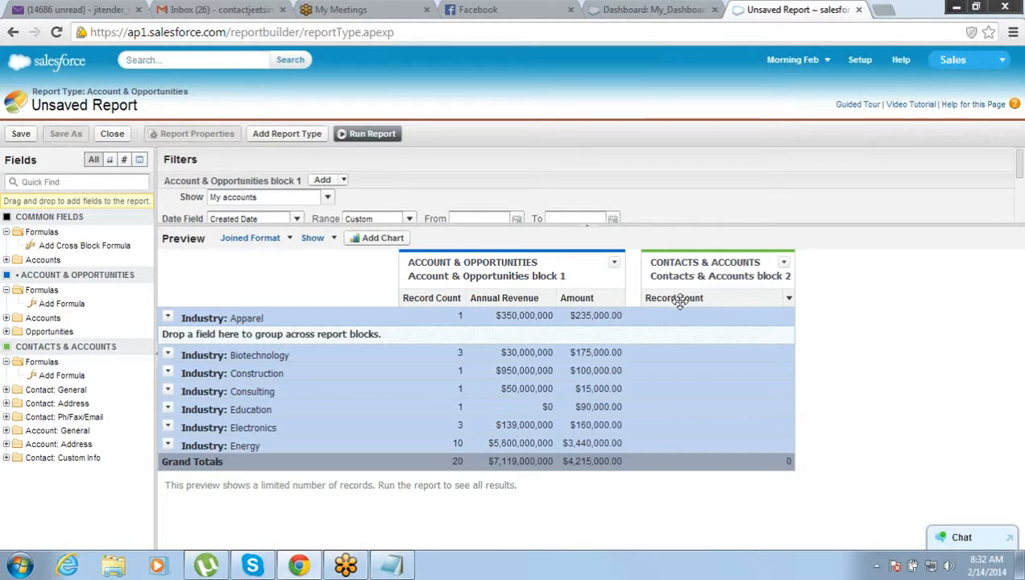
Step: Hide the drop zones in the joined report's preview
click(789, 299)
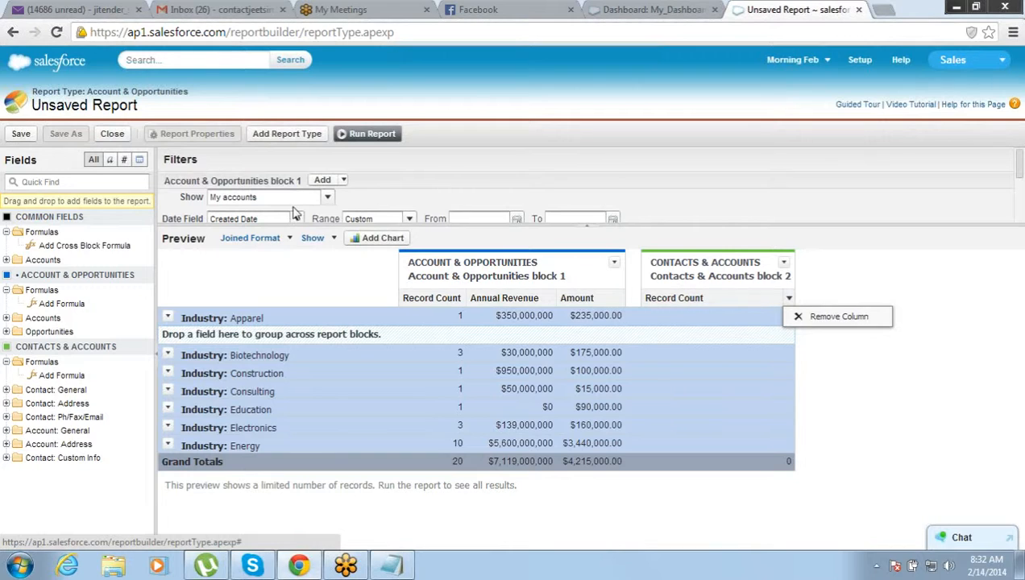
click(332, 240)
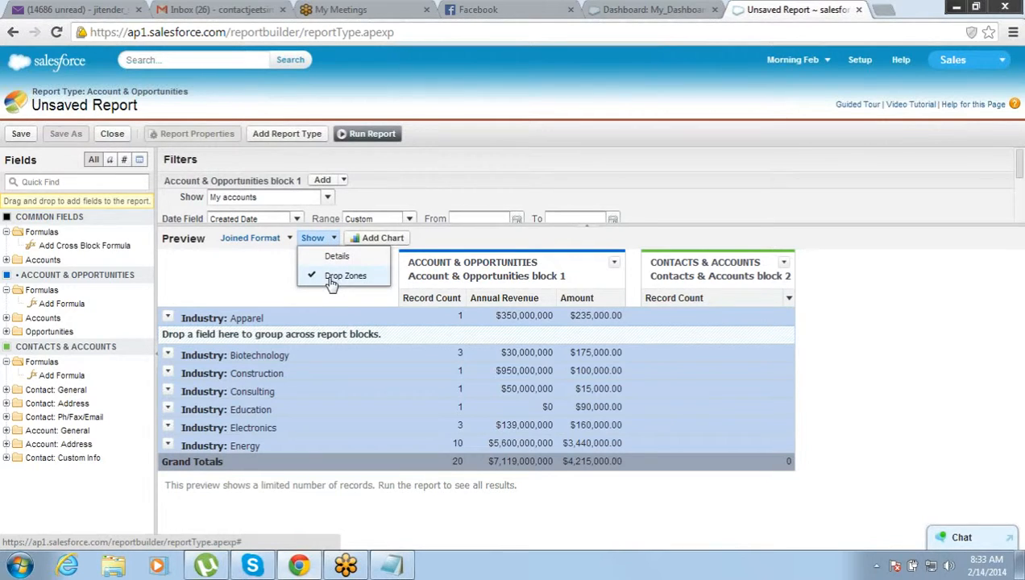
click(345, 276)
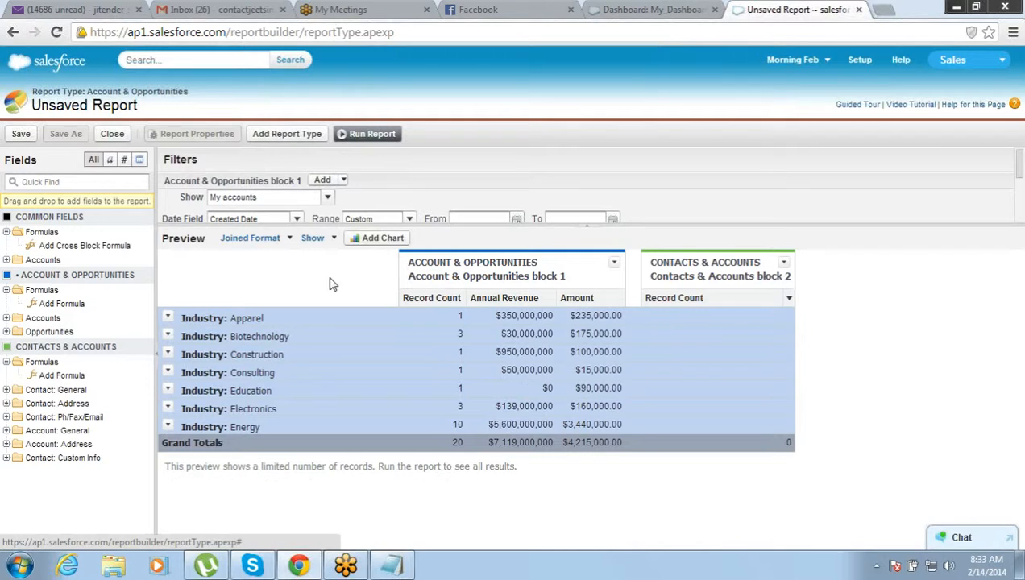
Step: Expand the Contact: General fields, show the report's details, and examine the columns and records of the Contacts & Accounts block
click(789, 302)
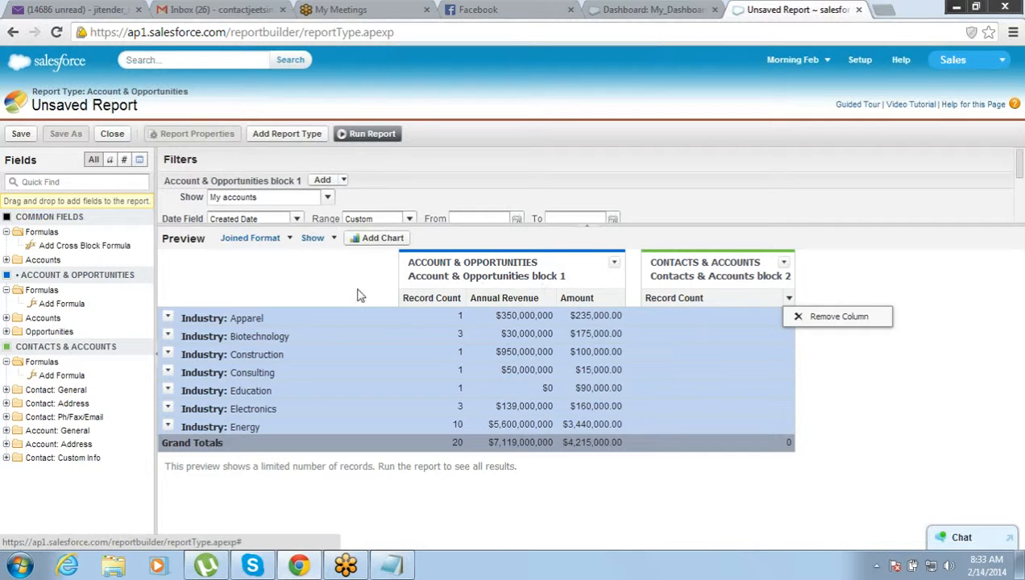
click(6, 391)
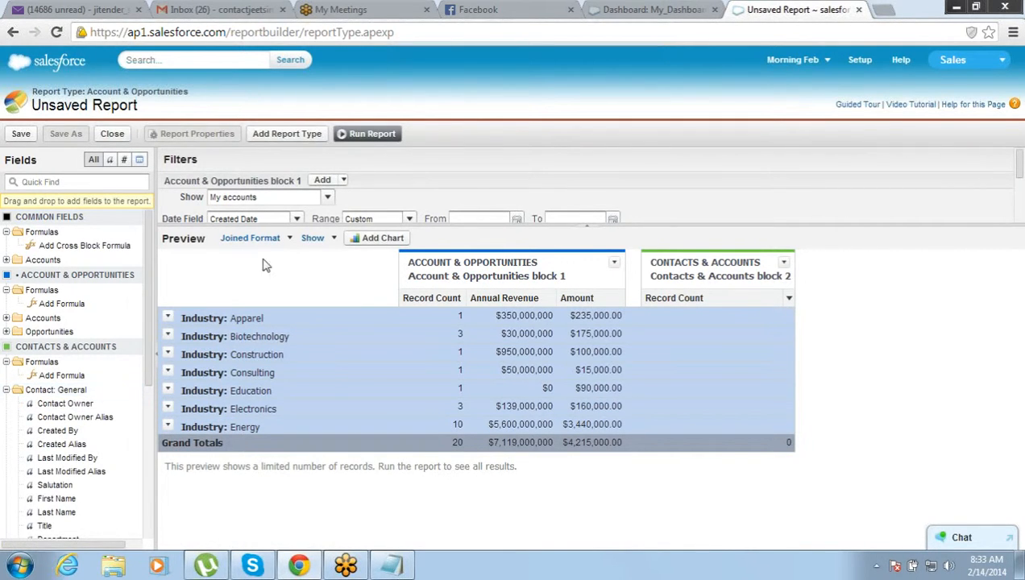
click(332, 238)
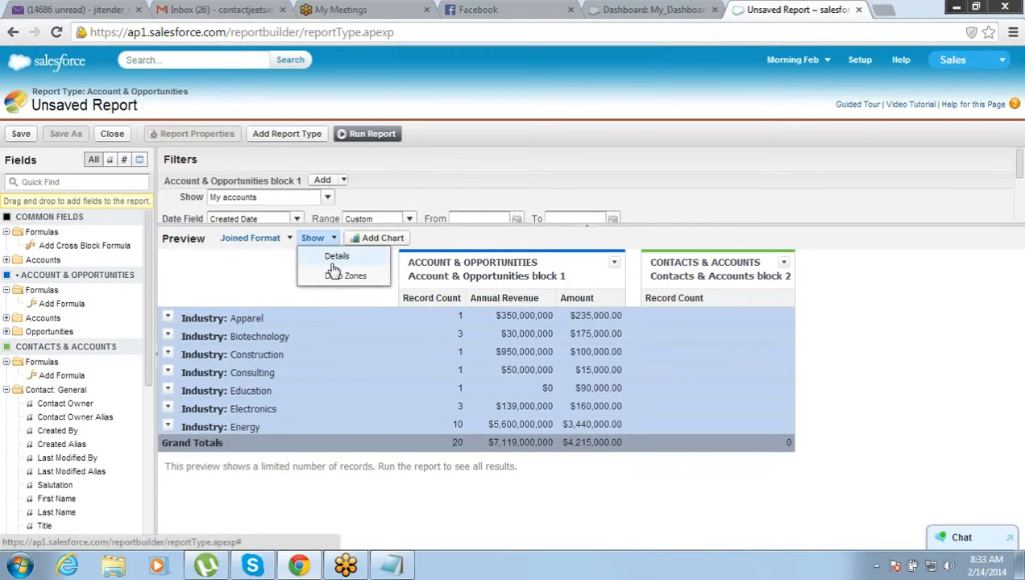
click(333, 263)
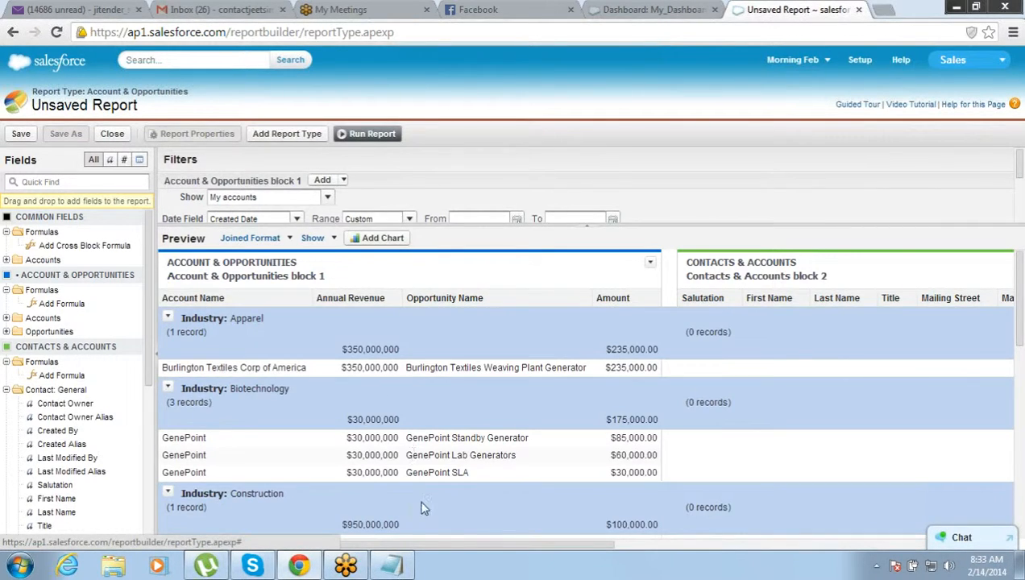
drag(433, 545, 586, 560)
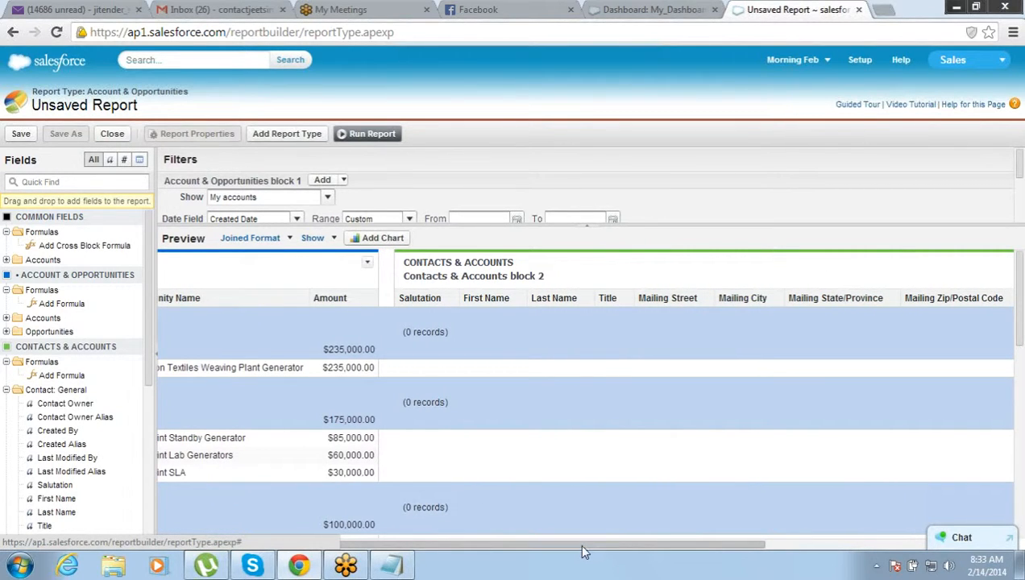
drag(582, 545, 423, 545)
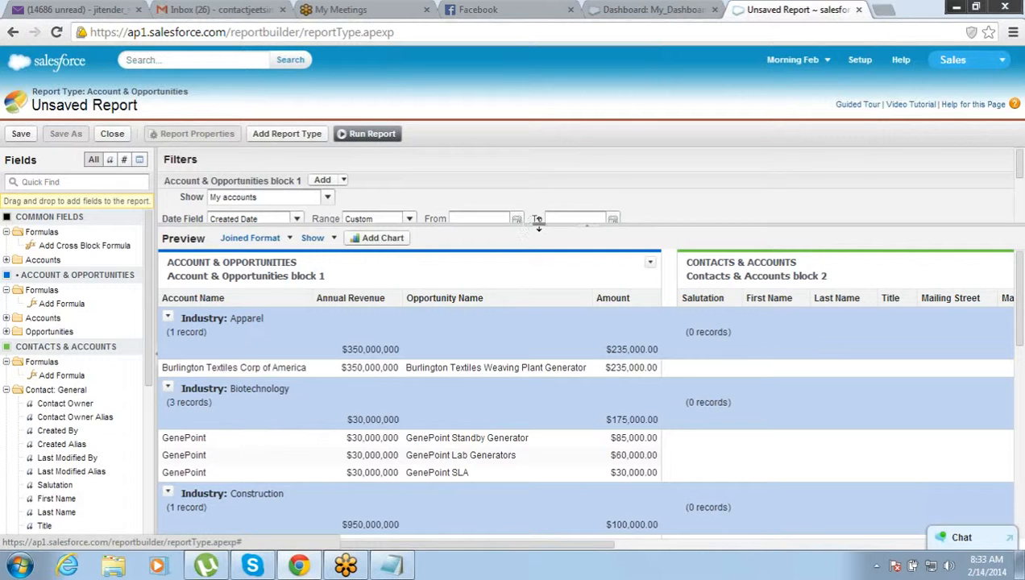
Step: Enlarge the filters area until both blocks' filters fit, and hide the report's details
drag(537, 226, 529, 362)
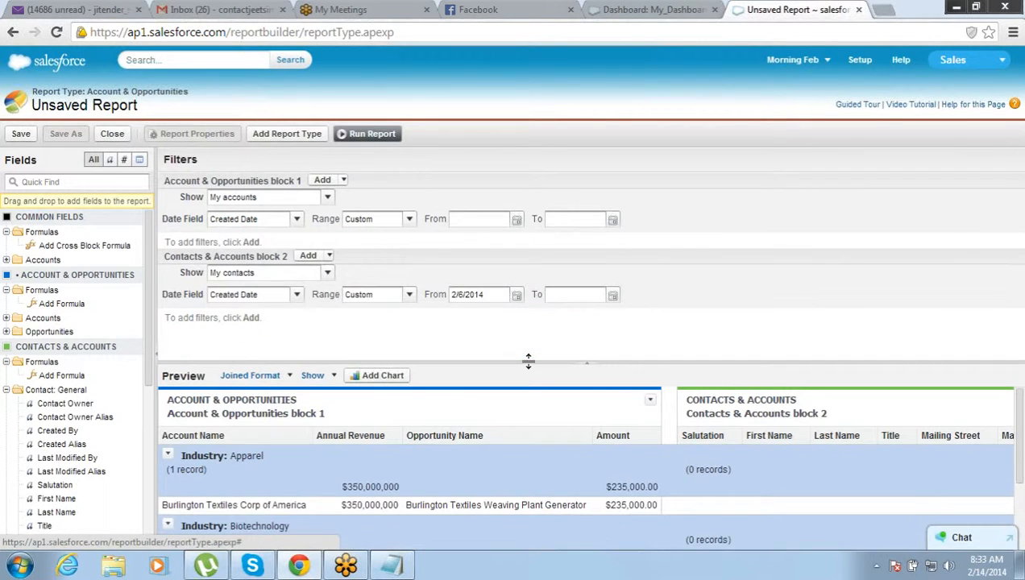
click(332, 376)
click(334, 395)
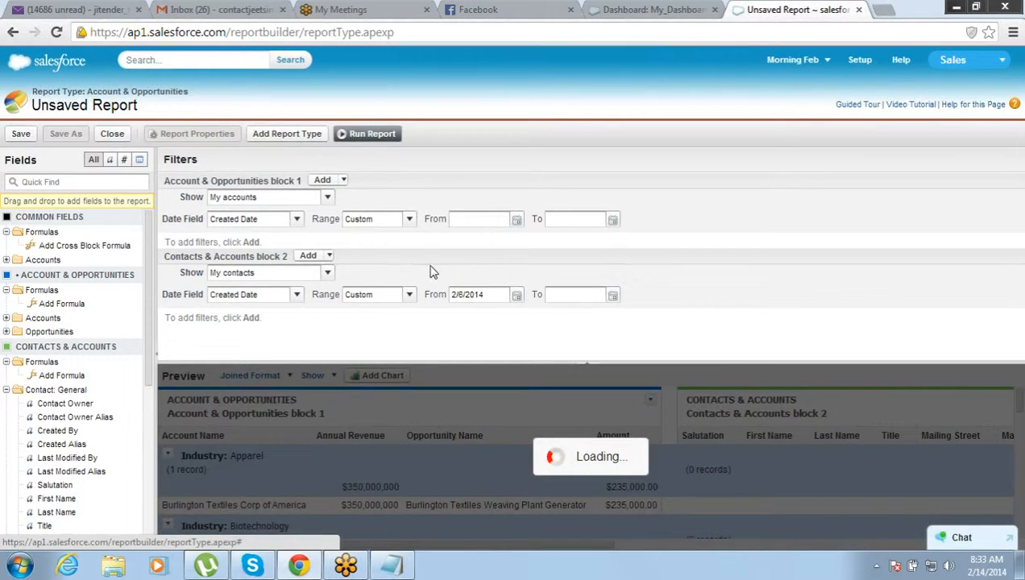
Step: Set the Contacts & Accounts block's date range to All Time, then shrink the filters area to review the record counts per industry
click(409, 295)
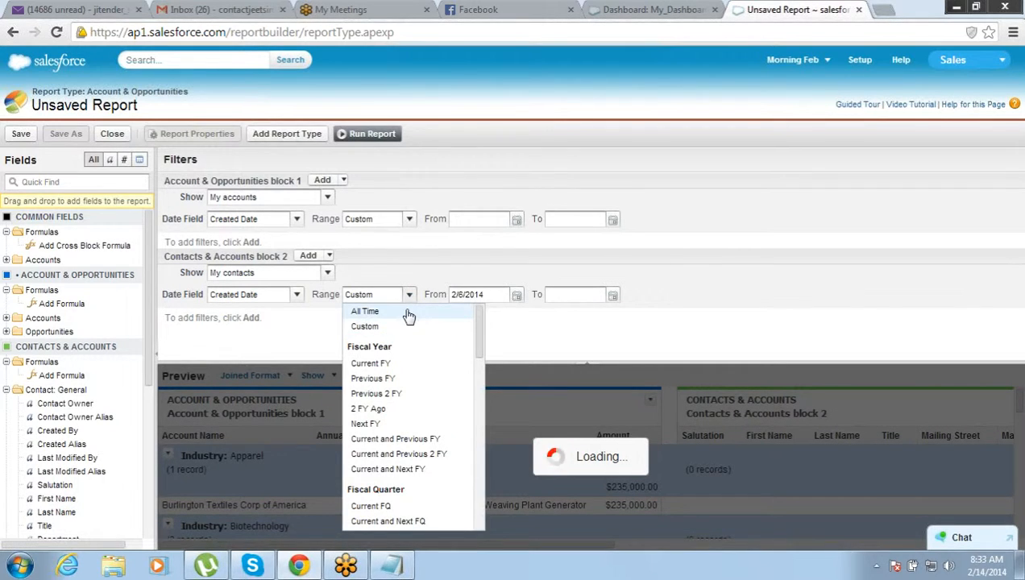
click(409, 312)
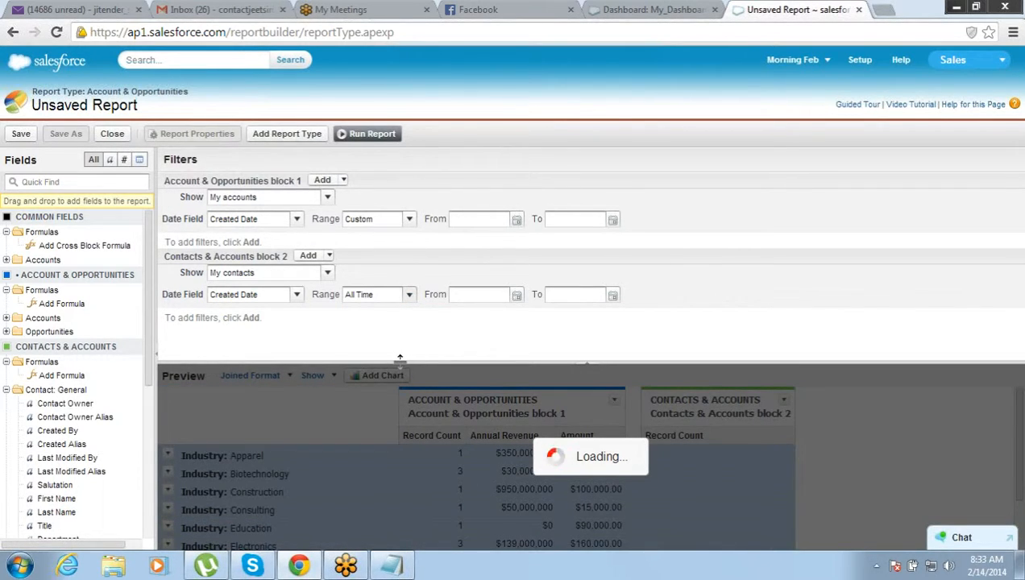
drag(401, 357, 434, 187)
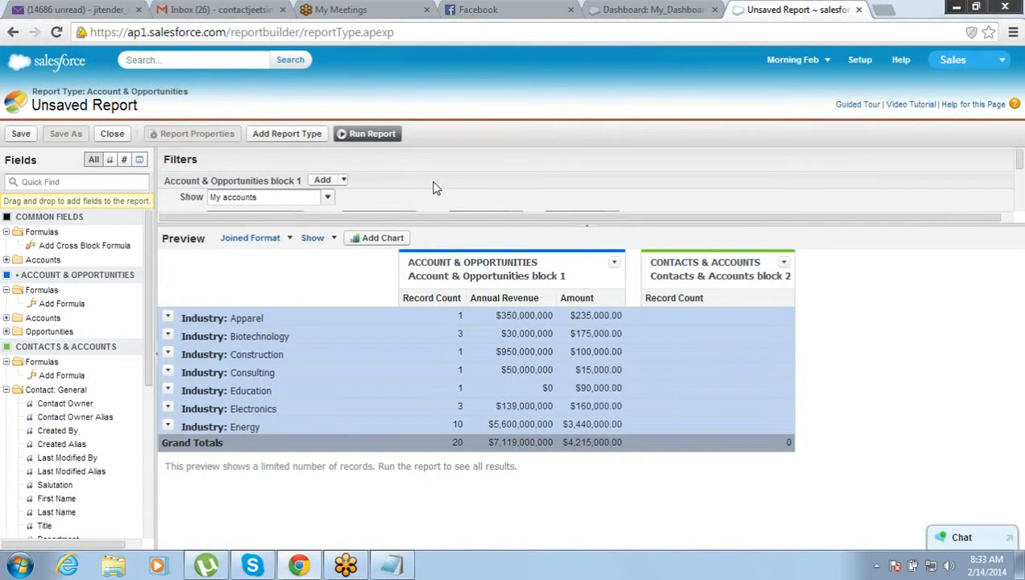
mouse_move(426, 216)
mouse_down()
mouse_move(432, 246)
mouse_move(433, 231)
mouse_up()
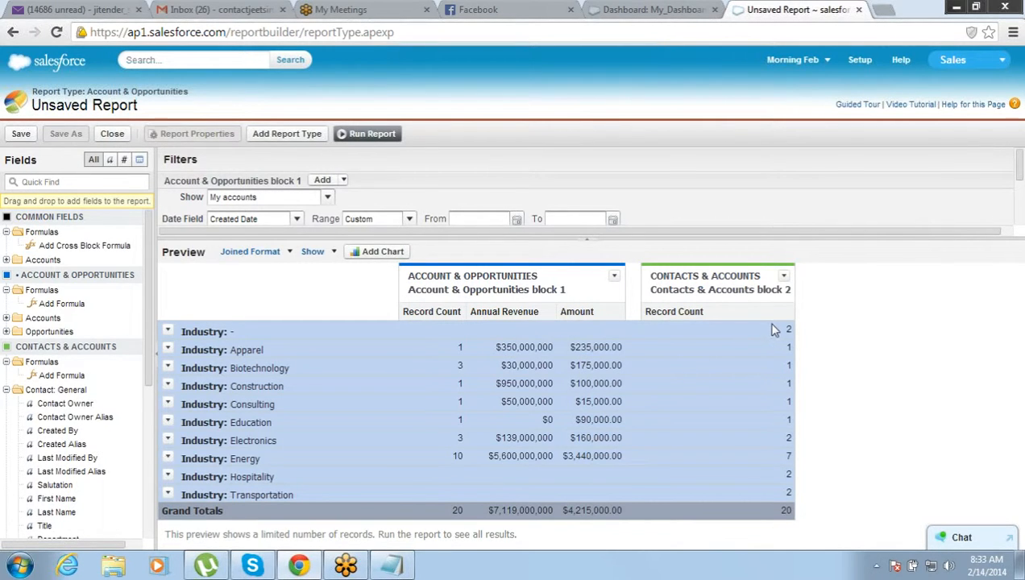
drag(781, 329, 791, 409)
Step: Add the Cases report type from Customer Support Reports to the joined report as a third block
click(263, 137)
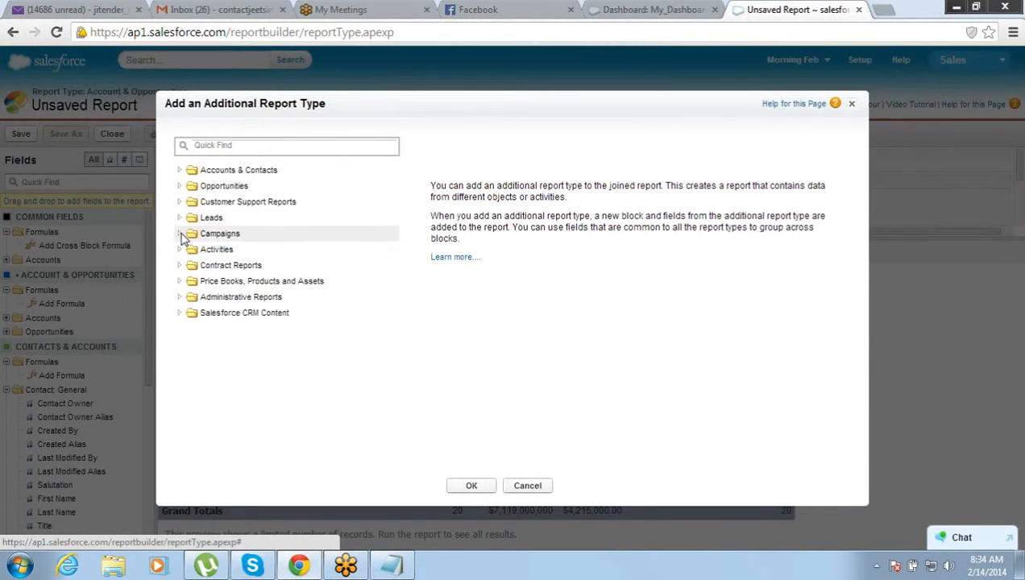
click(180, 202)
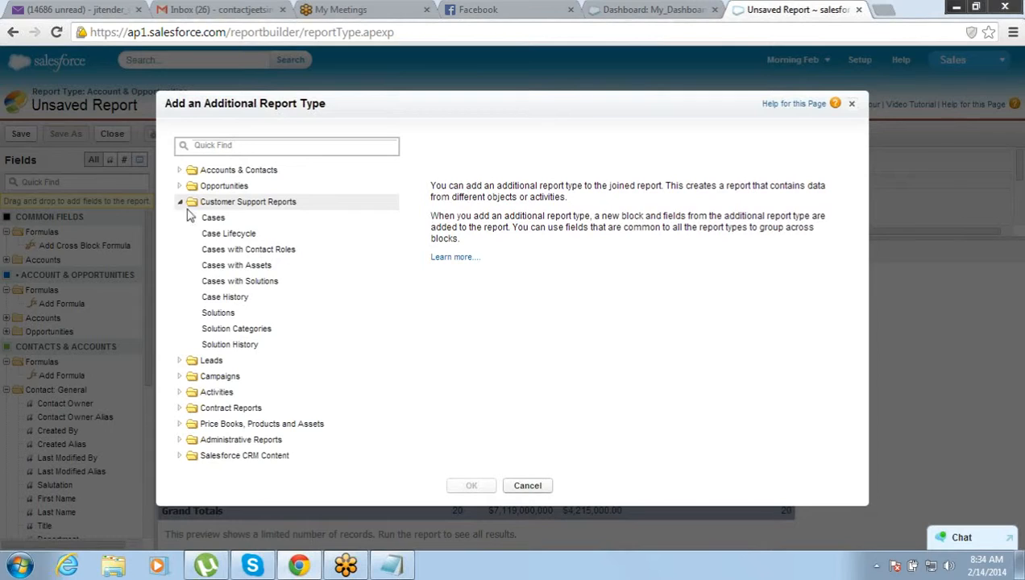
click(211, 218)
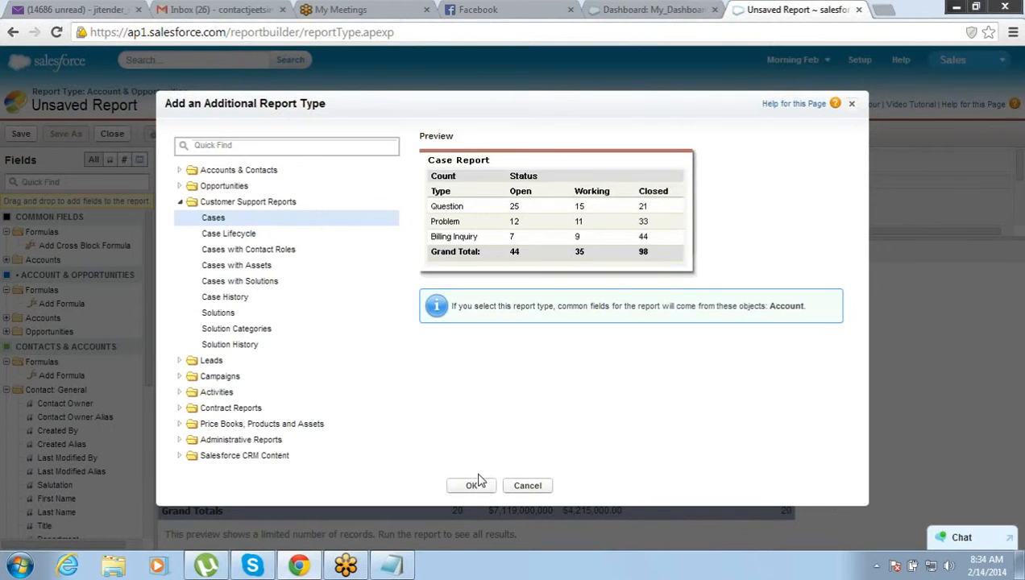
click(474, 486)
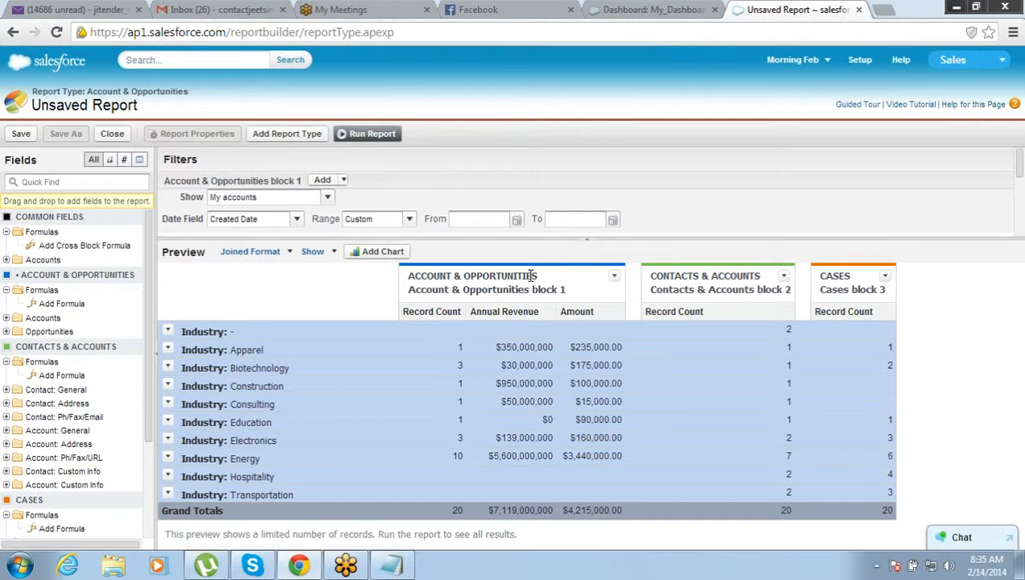
Step: Switch to the Notepad notes to review the report formats and account combinations, and return to the joined report each time
click(391, 567)
key(Down)
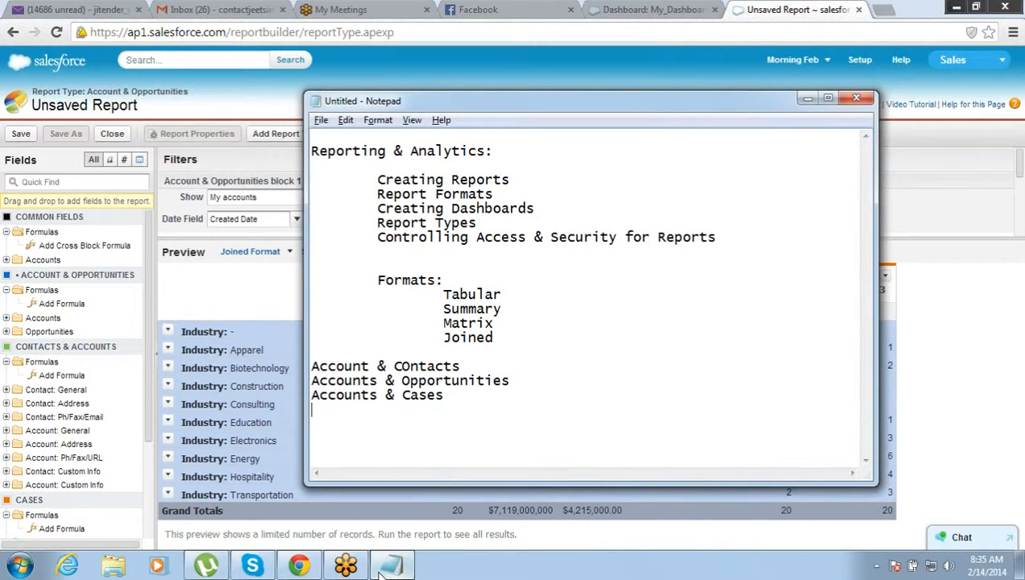
click(807, 98)
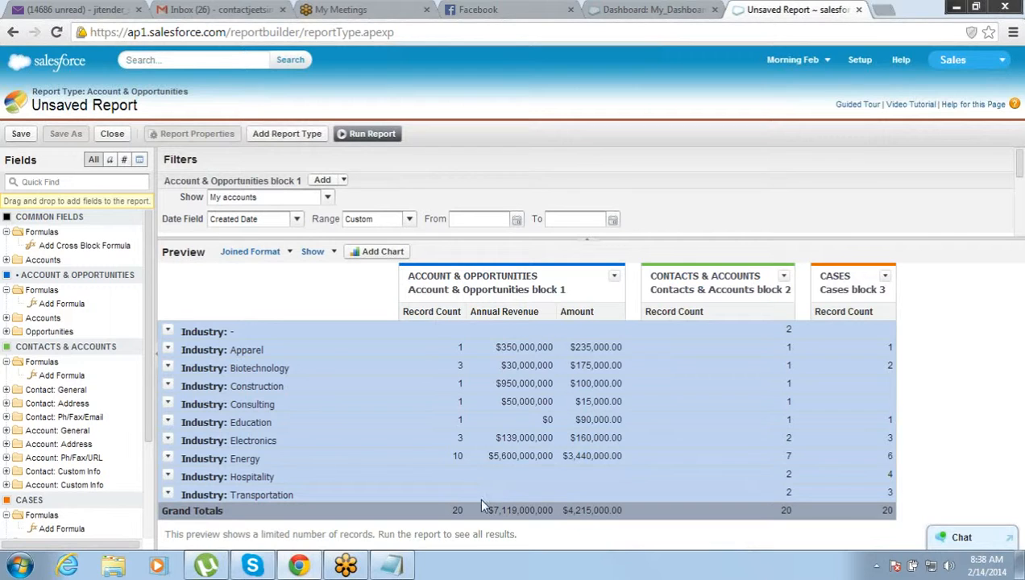
click(395, 567)
click(407, 569)
click(409, 569)
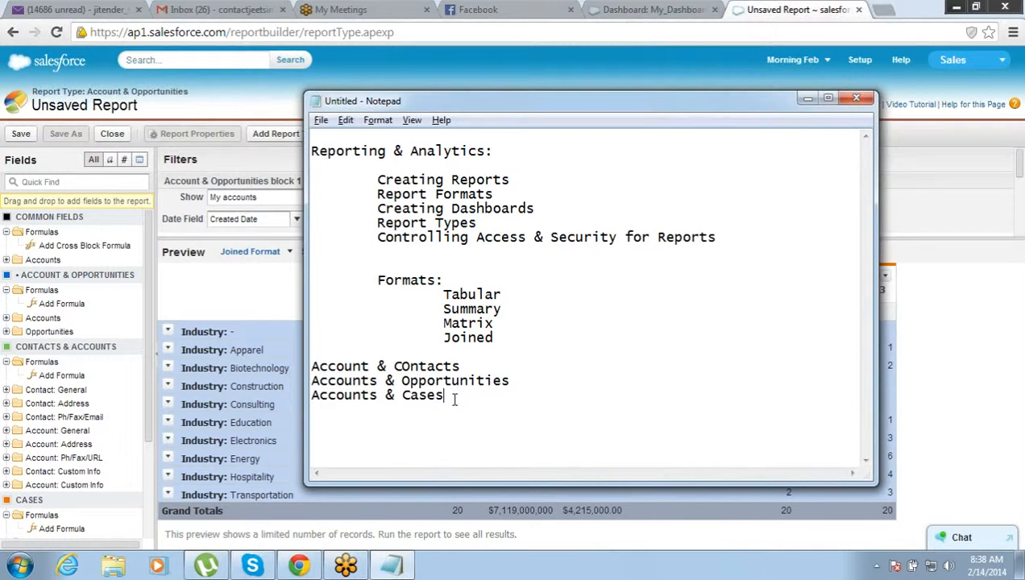
click(808, 98)
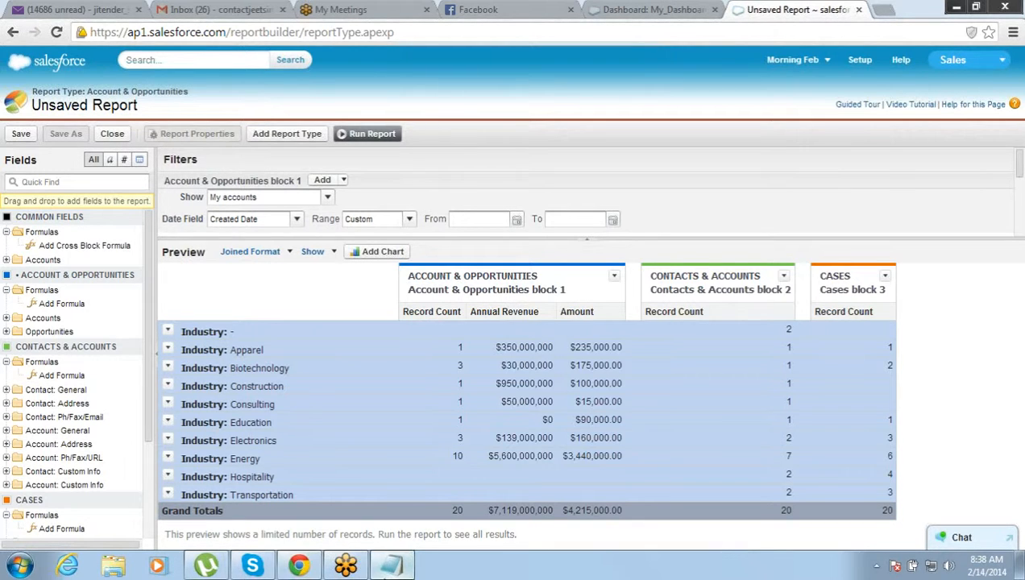
Step: Switch to the Notepad notes and add blank lines below "Accounts & Cases"
click(392, 565)
key(Return)
key(Return)
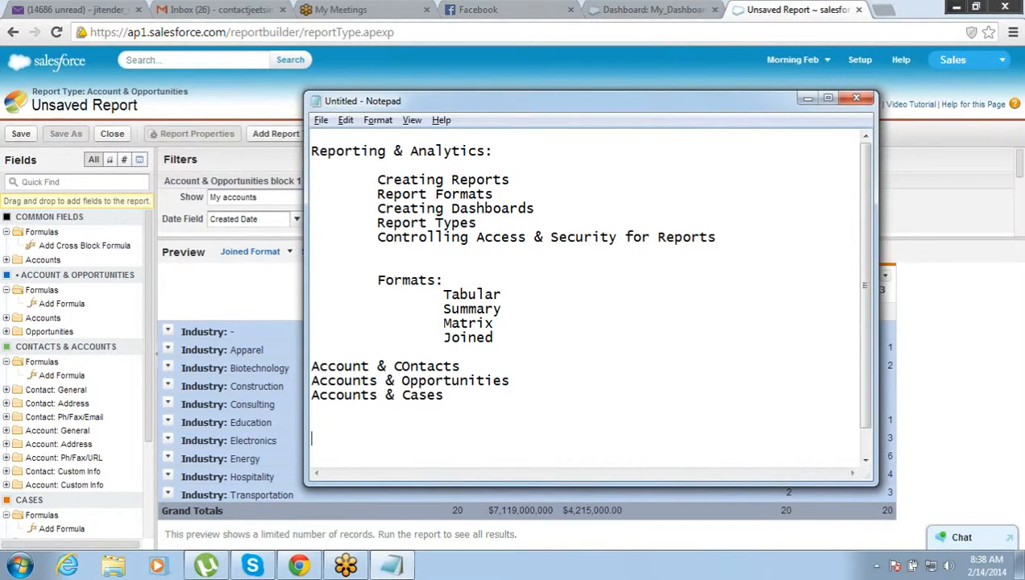